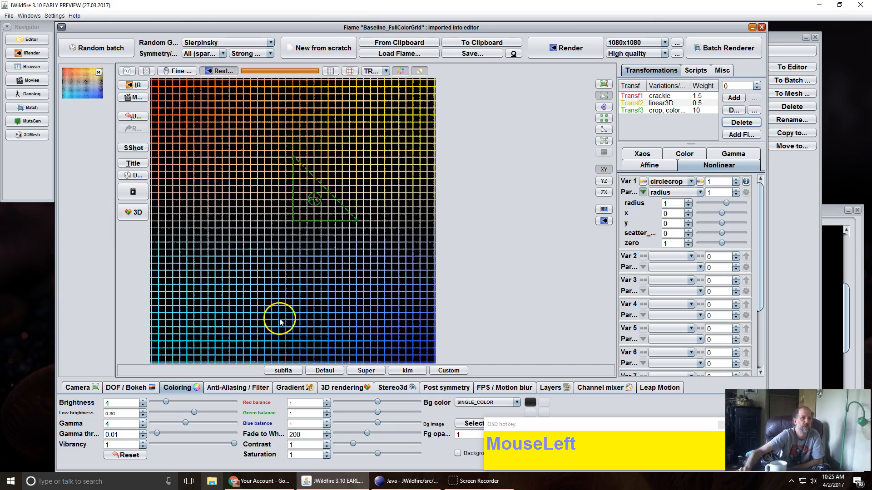
Add a final transform to the colour grid flame and set its first variation to circlecrop.
click(741, 136)
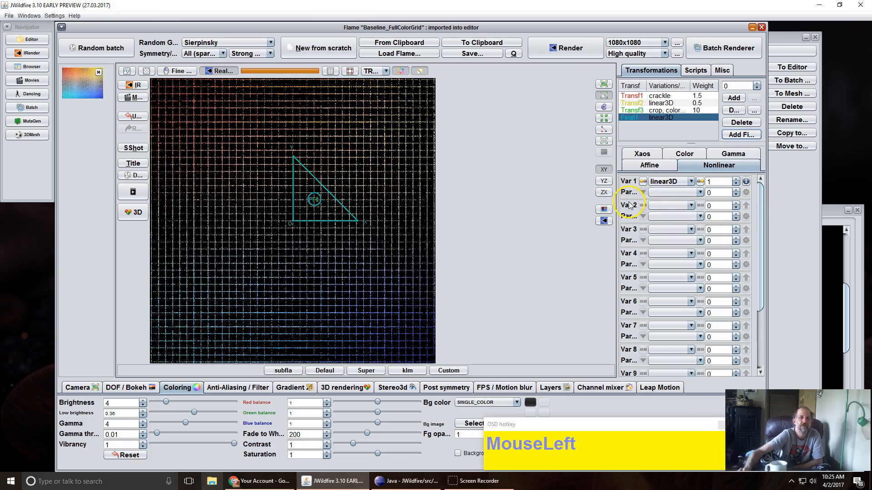
click(670, 181)
scroll(675, 276, up, 5)
scroll(675, 276, up, 15)
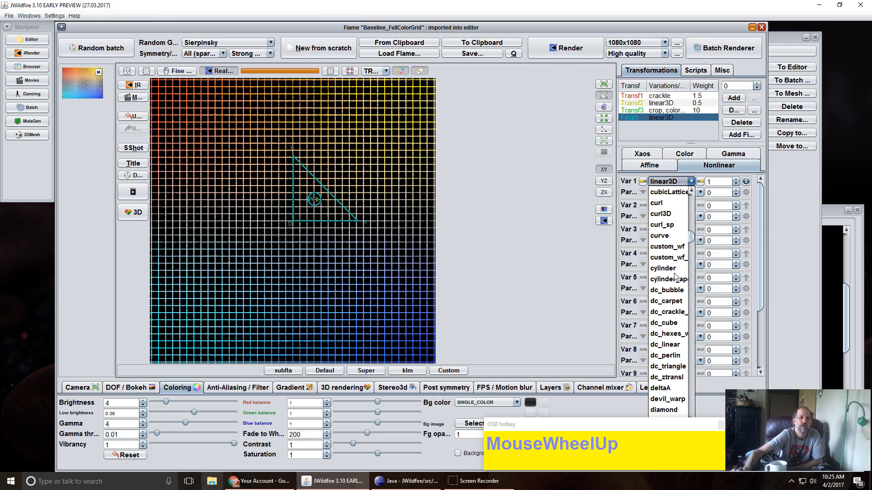
scroll(675, 276, up, 3)
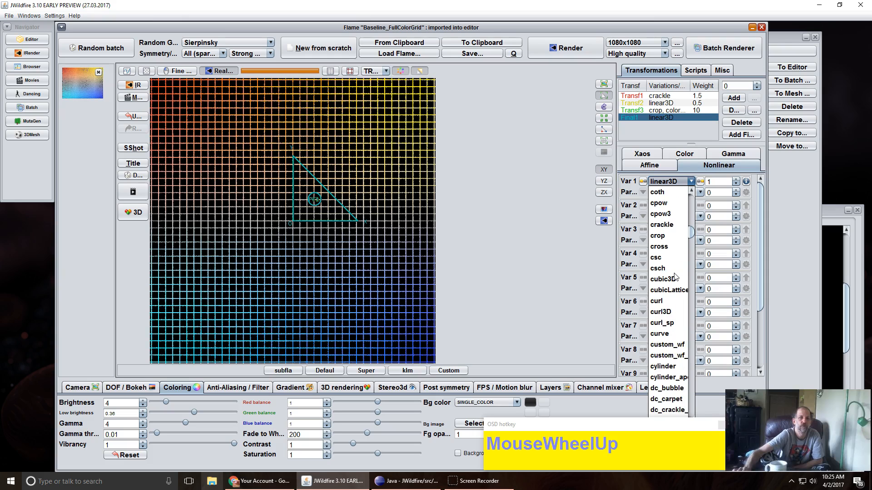
scroll(675, 276, up, 5)
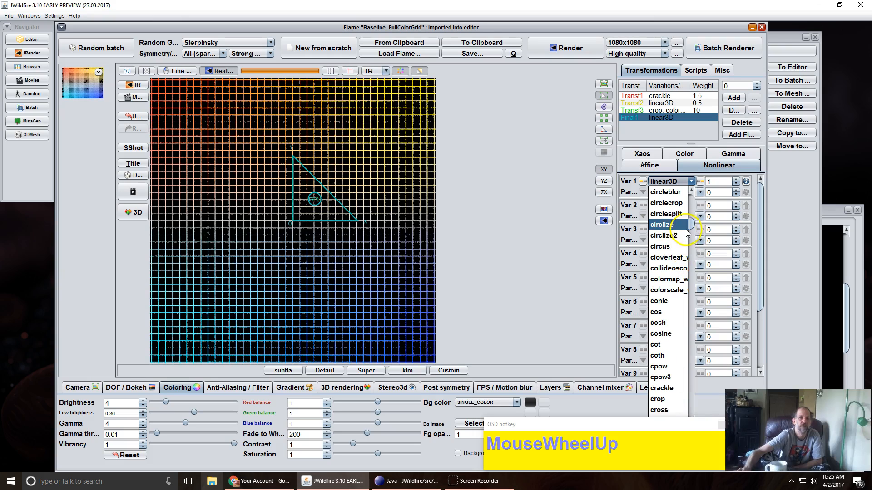
click(677, 205)
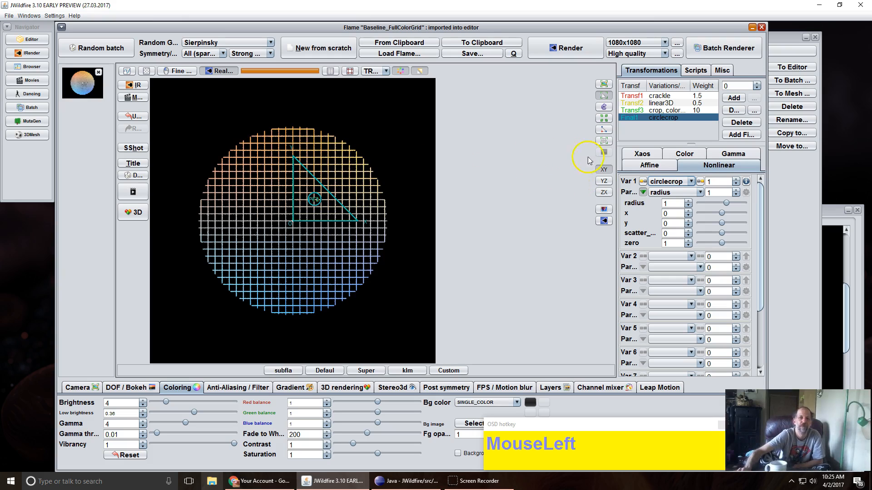
Set the circlecrop radius to 1.244, x to 0.016, y to -0.012 and zero to 0.
mouse_move(672, 202)
mouse_down()
mouse_move(616, 225)
mouse_move(702, 182)
mouse_move(668, 219)
mouse_move(631, 230)
mouse_move(754, 188)
mouse_move(762, 195)
mouse_move(672, 203)
mouse_move(671, 220)
mouse_move(704, 220)
mouse_move(715, 217)
mouse_move(600, 213)
mouse_move(684, 187)
mouse_move(665, 194)
mouse_up()
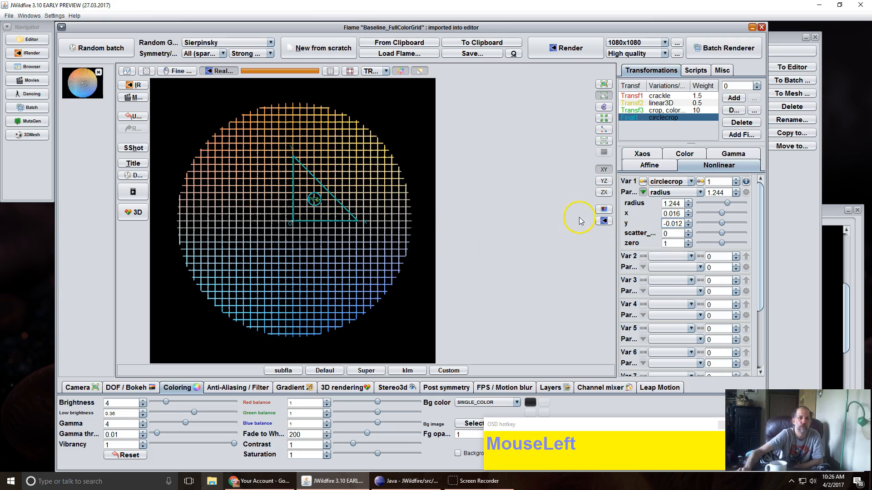
click(672, 244)
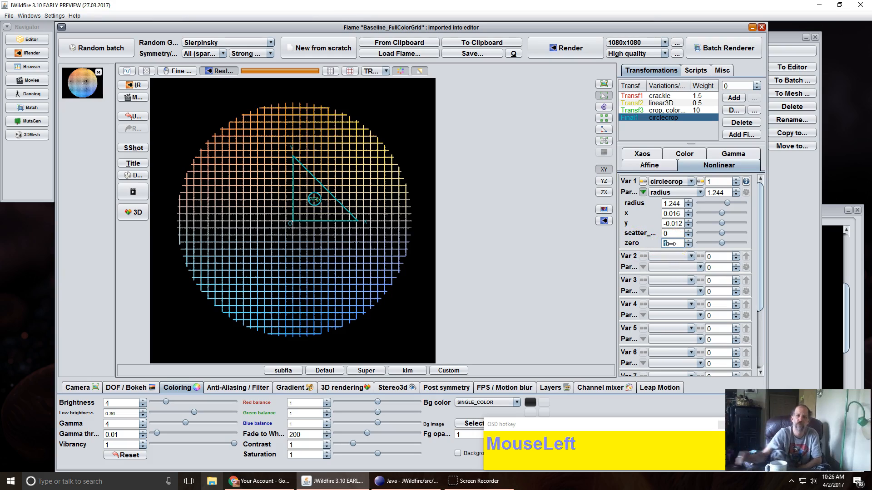
text(0)
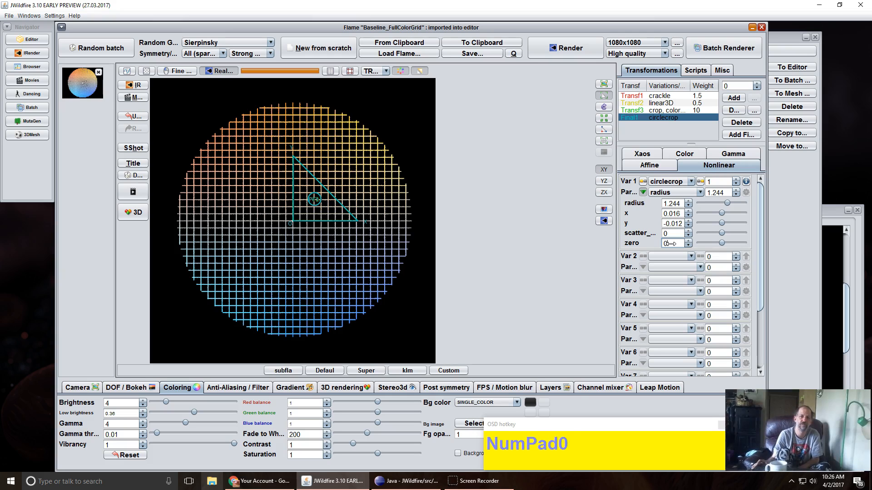
key(BackSpace)
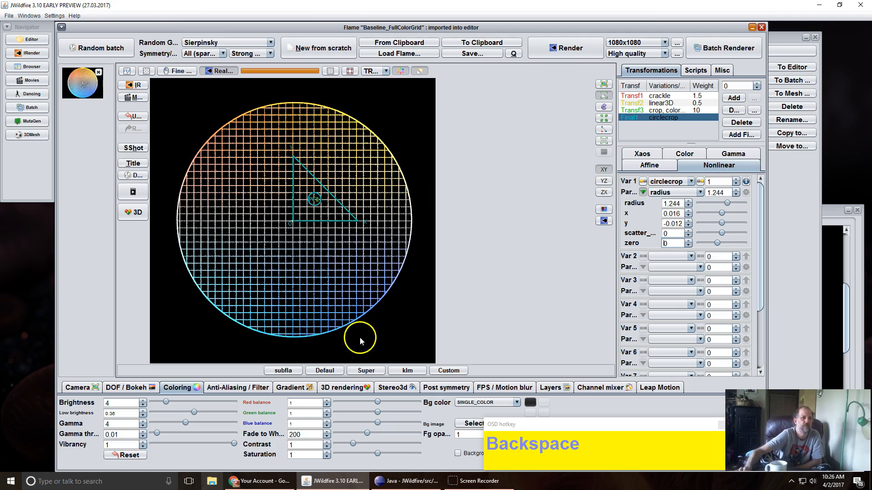
Set the circlecrop scatter area to 0.436 and the radius to 0.716.
click(669, 233)
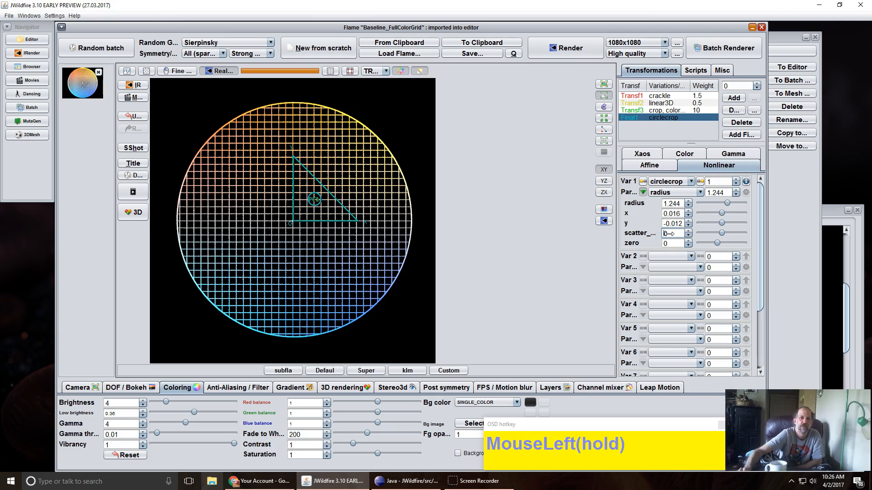
drag(672, 232, 721, 213)
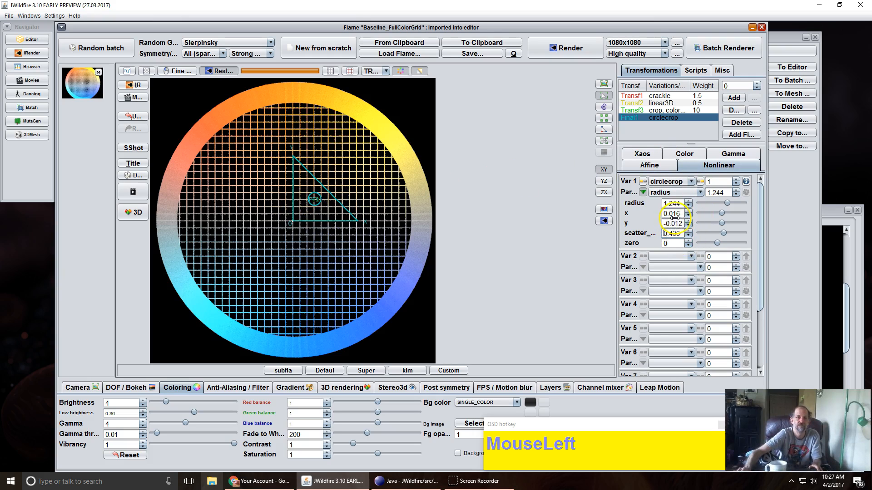
drag(673, 204, 537, 211)
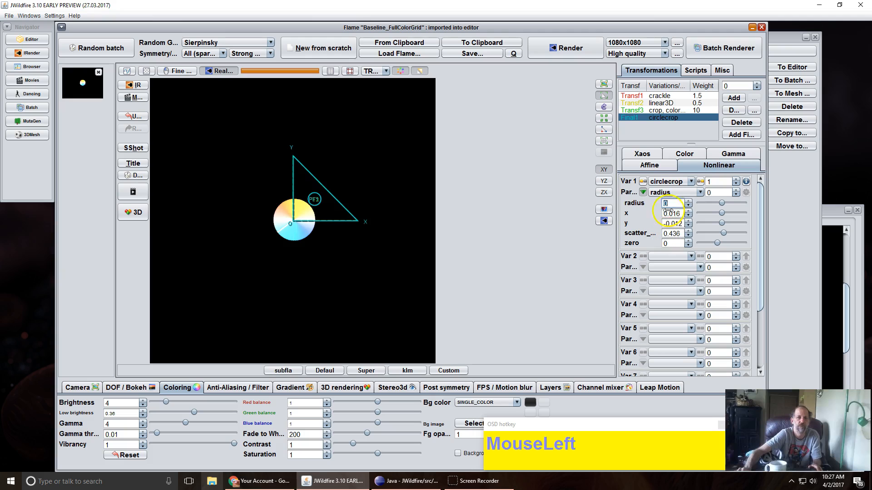
drag(669, 204, 749, 192)
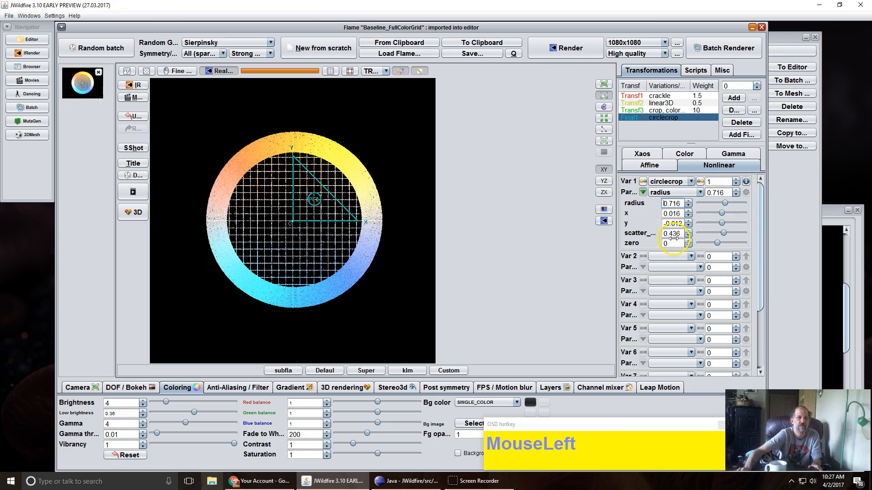
Set the circlecrop scatter area to -7.868 and the radius to -0.864.
drag(674, 234, 767, 192)
drag(720, 206, 679, 219)
drag(527, 222, 213, 196)
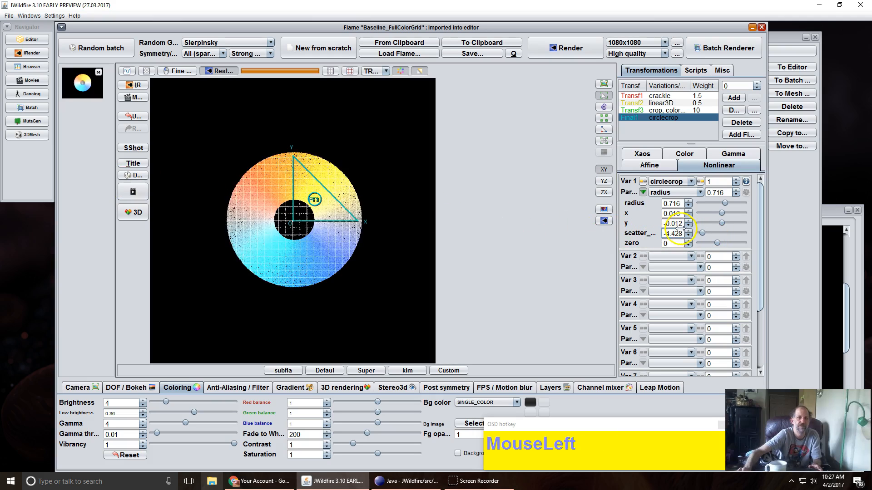
drag(672, 233, 283, 214)
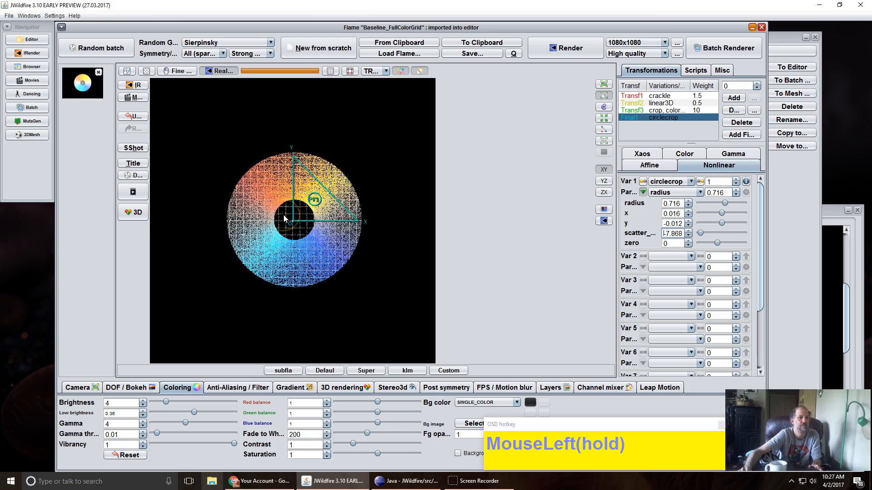
drag(663, 215, 640, 204)
drag(588, 212, 497, 201)
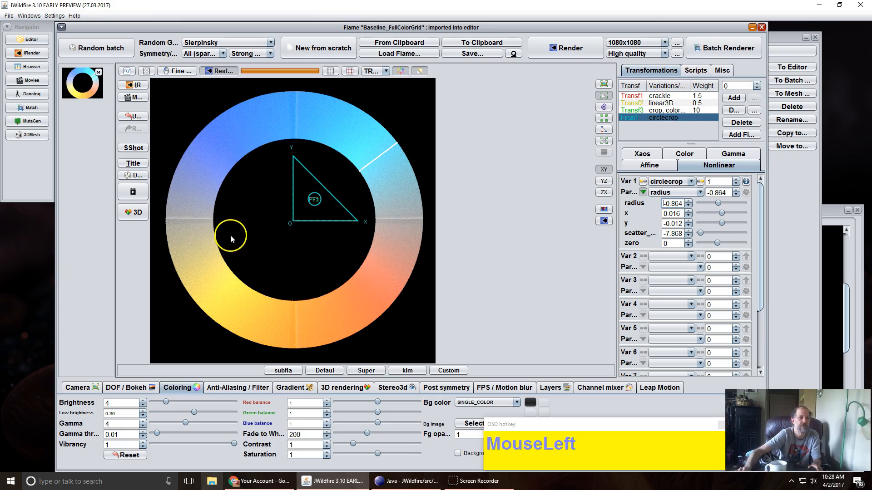
Create a blank flame, switch to Chrome and bring up the YouTube video "Speed Fractaling #2: Firestorm".
click(306, 46)
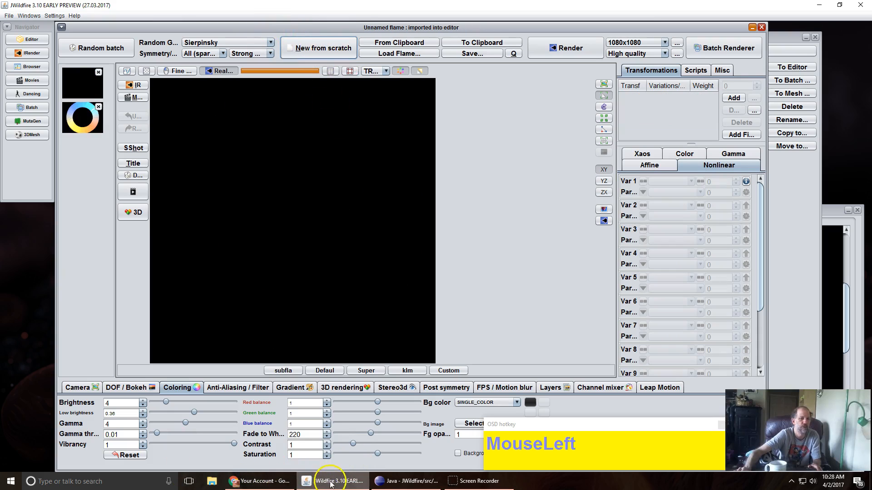
click(268, 484)
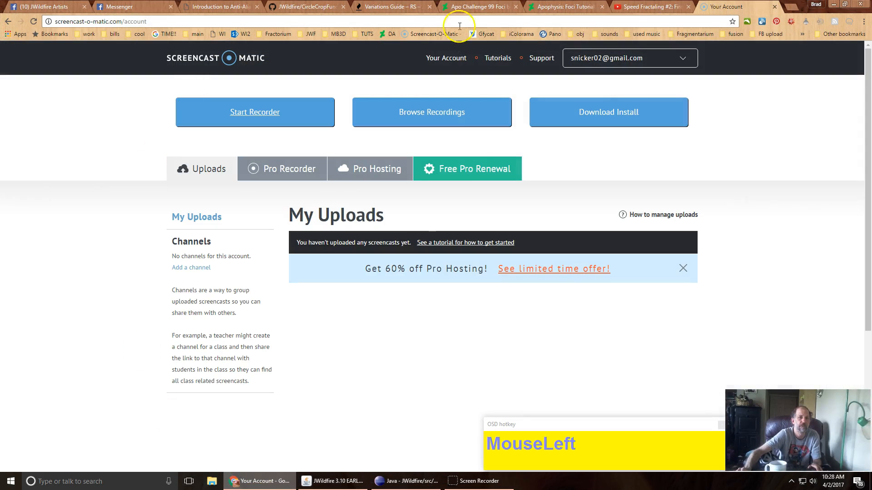
click(650, 6)
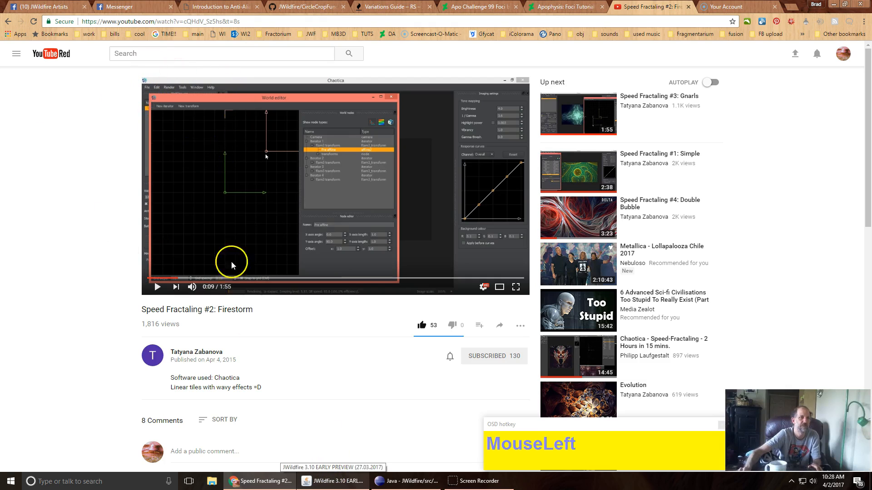
Switch back to JWildfire, create another blank flame and add a linear3D transform with its variation amount set to 0.5.
click(331, 482)
click(304, 45)
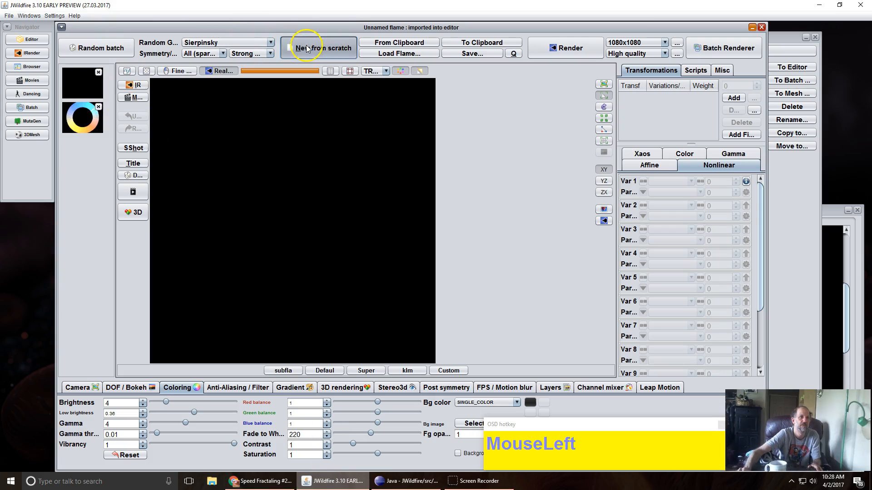
click(736, 99)
click(725, 180)
key(BackSpace)
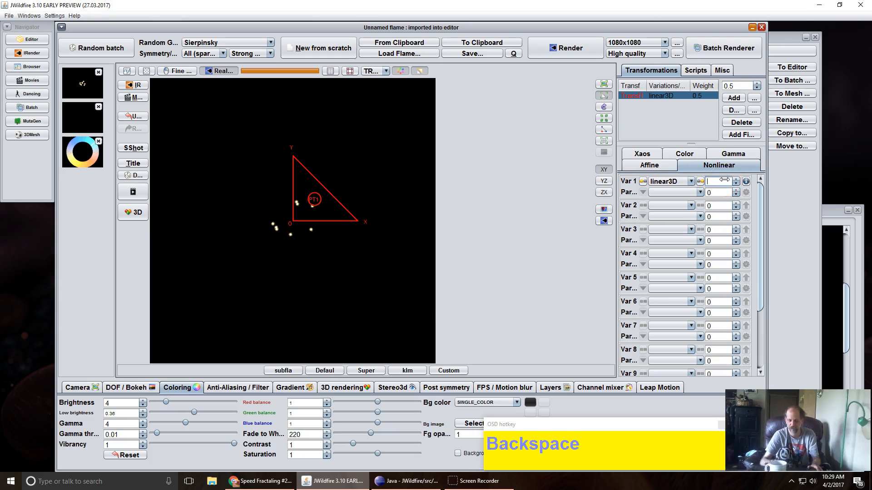
text(.5)
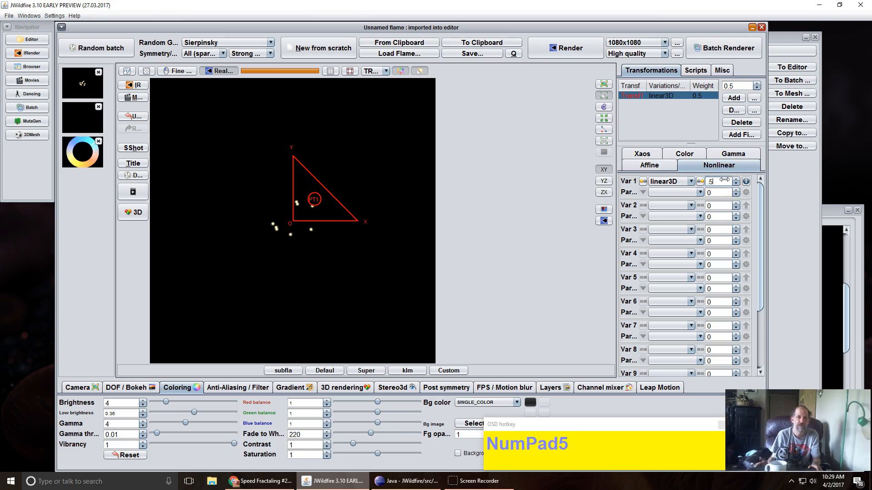
click(719, 180)
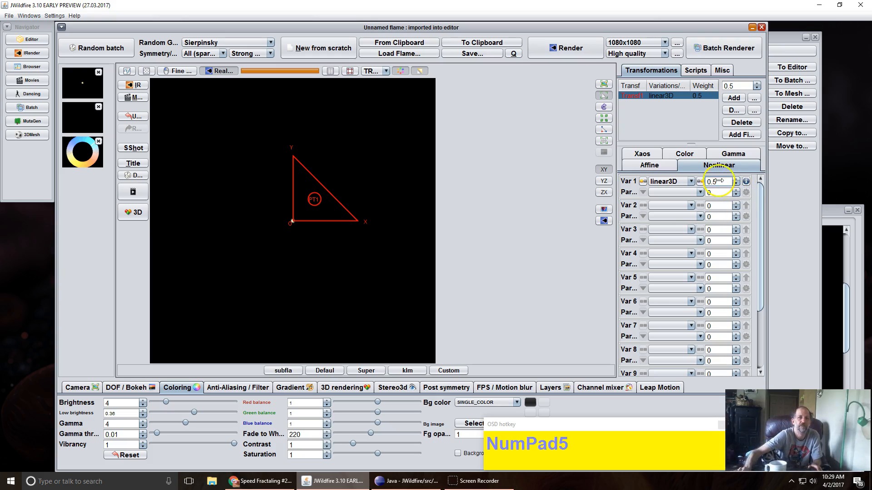
Duplicate the linear3D transform three times.
click(726, 114)
click(731, 114)
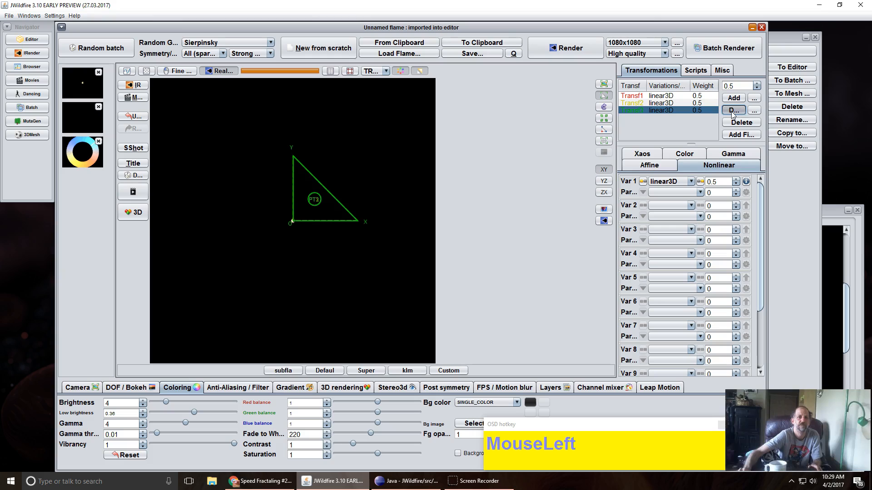
click(732, 112)
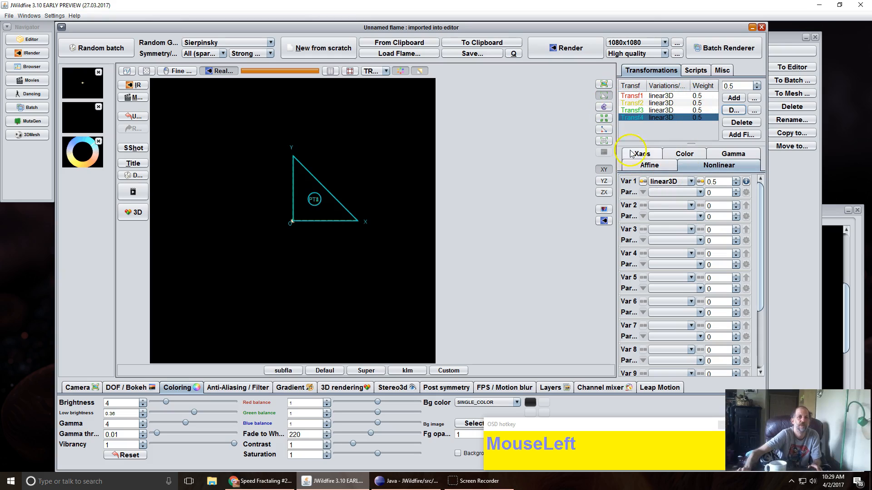
Move Transf1's post-transform triangle one unit up and one right, and Transf2's one unit down and one right.
click(640, 161)
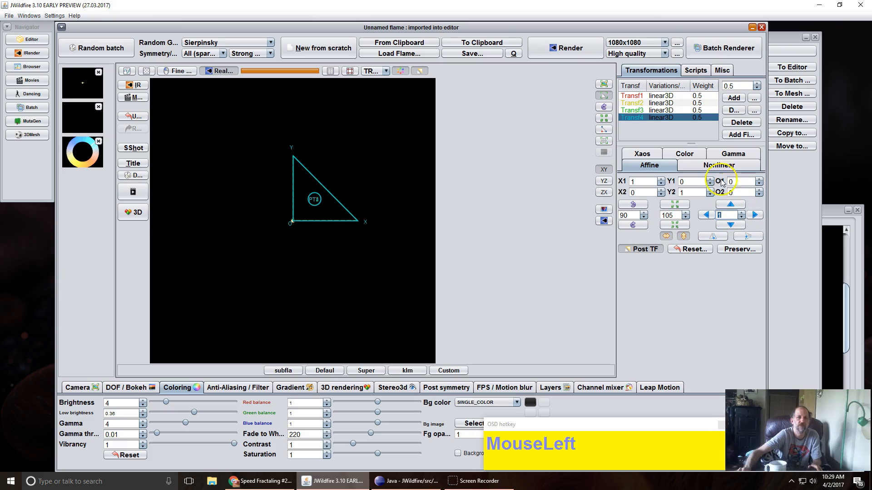
click(661, 96)
click(731, 205)
click(756, 215)
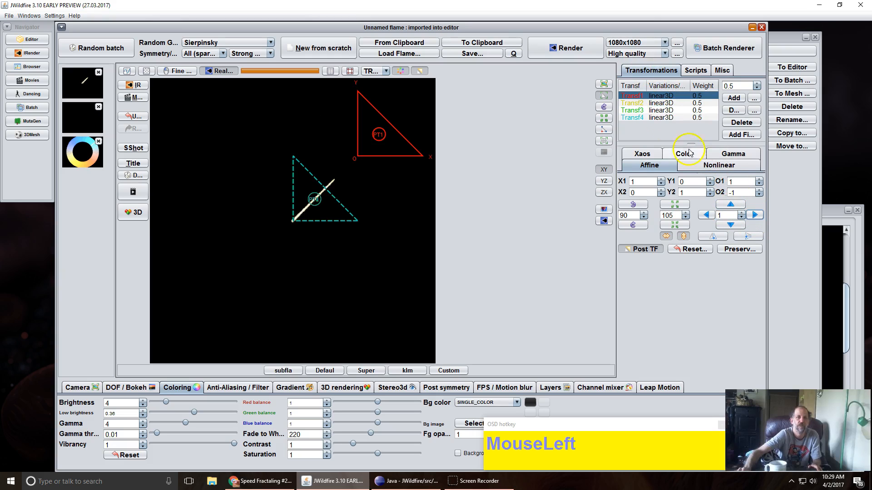
click(654, 103)
click(730, 225)
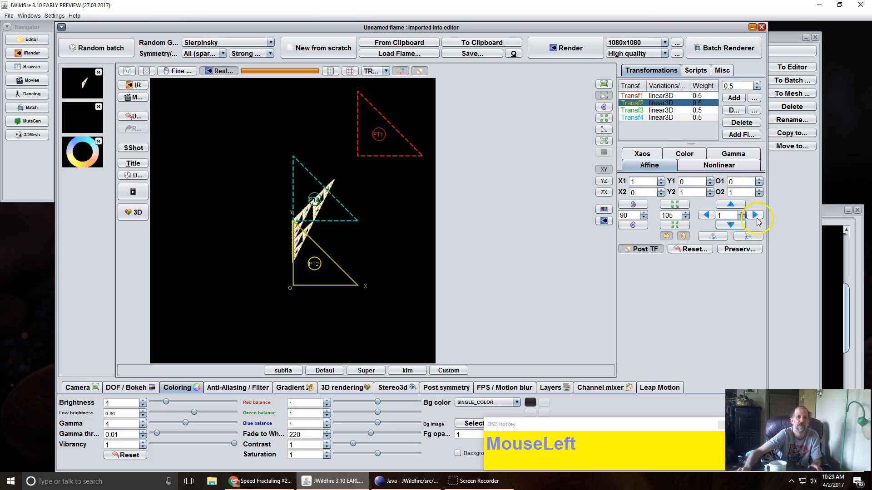
click(756, 215)
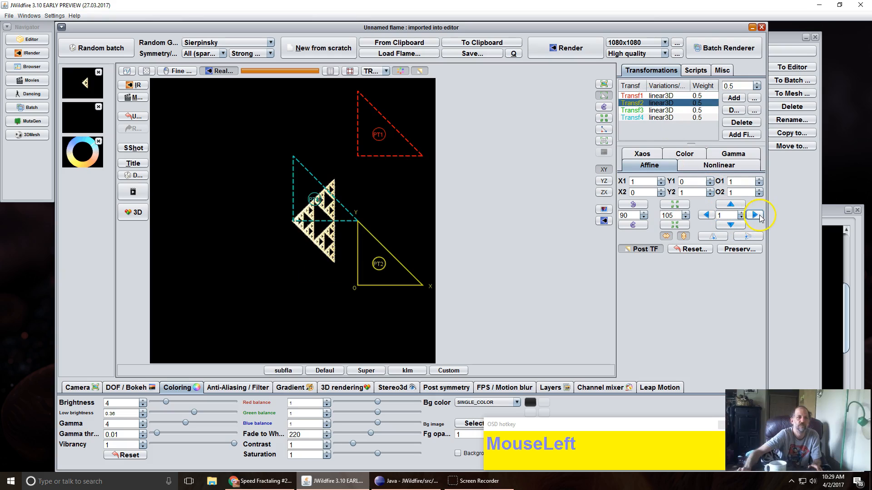
Move Transf3's post-transform triangle one unit down and one left, and Transf4's one unit left and one up.
click(658, 110)
click(730, 224)
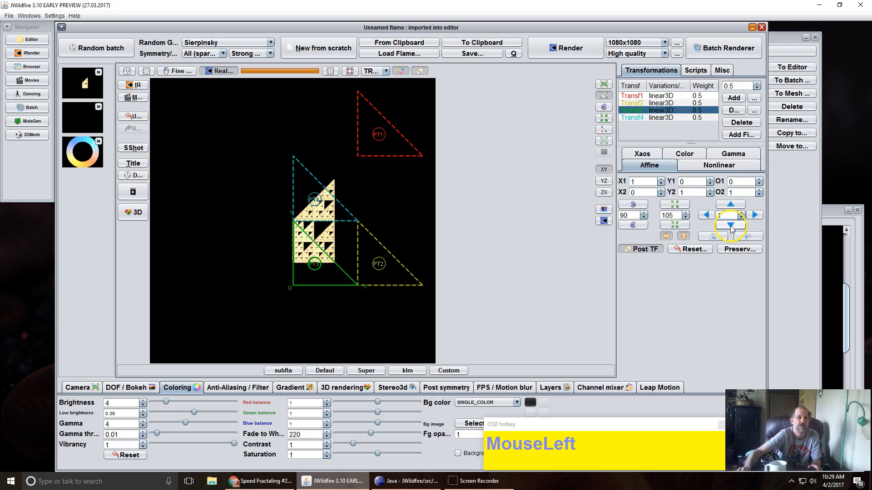
click(706, 215)
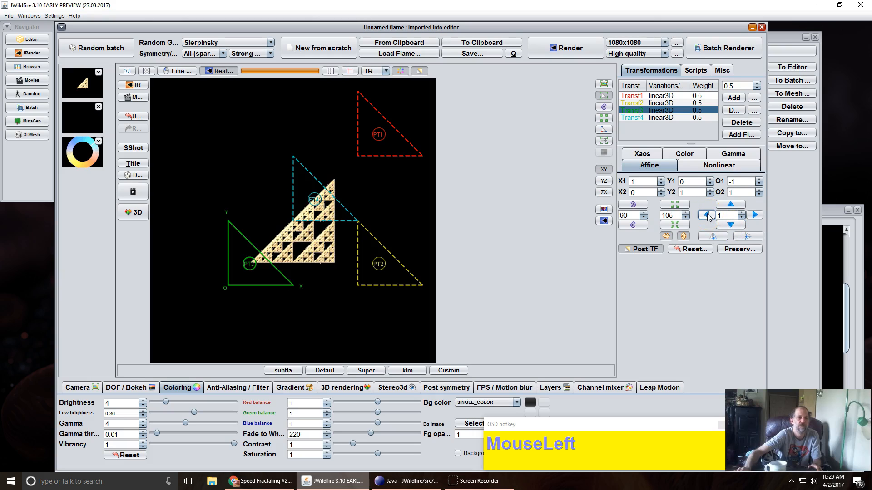
click(666, 119)
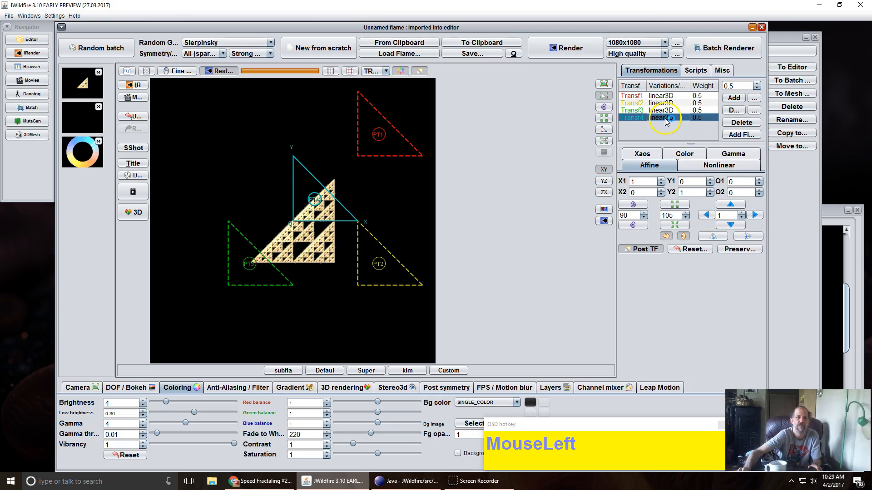
click(706, 215)
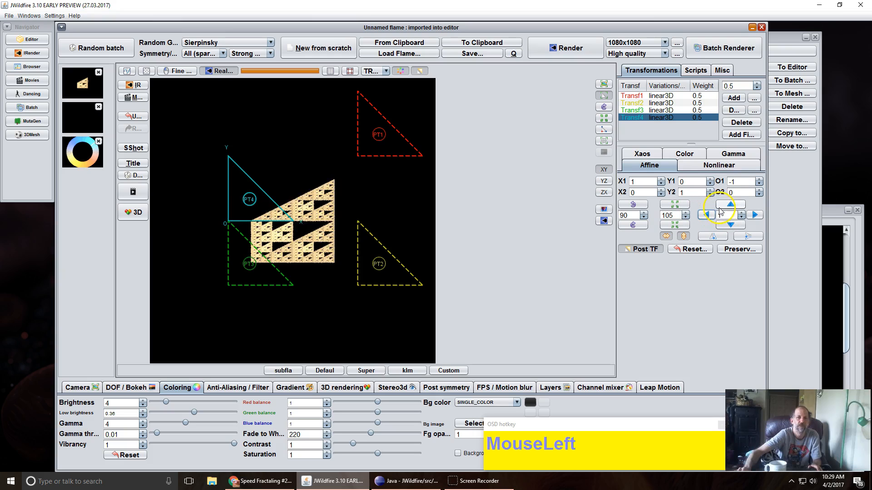
click(728, 205)
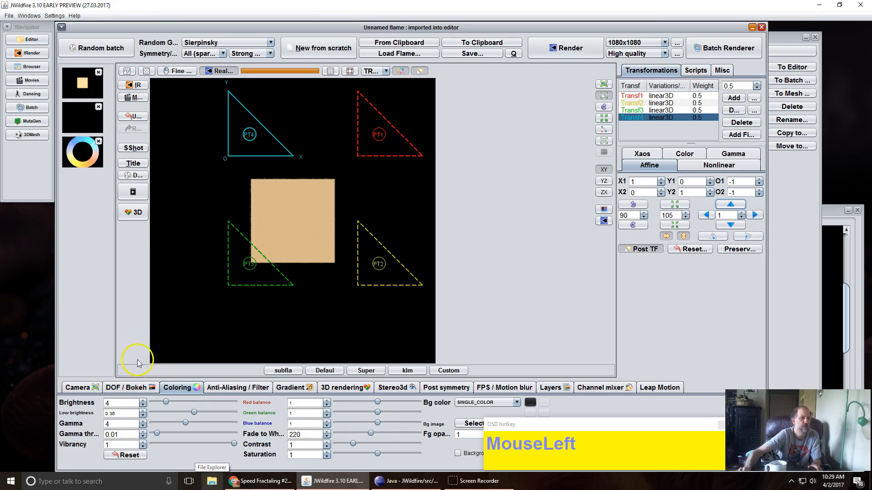
Set the camera's pixels per unit to 156 so the square tile fills most of the preview.
click(76, 387)
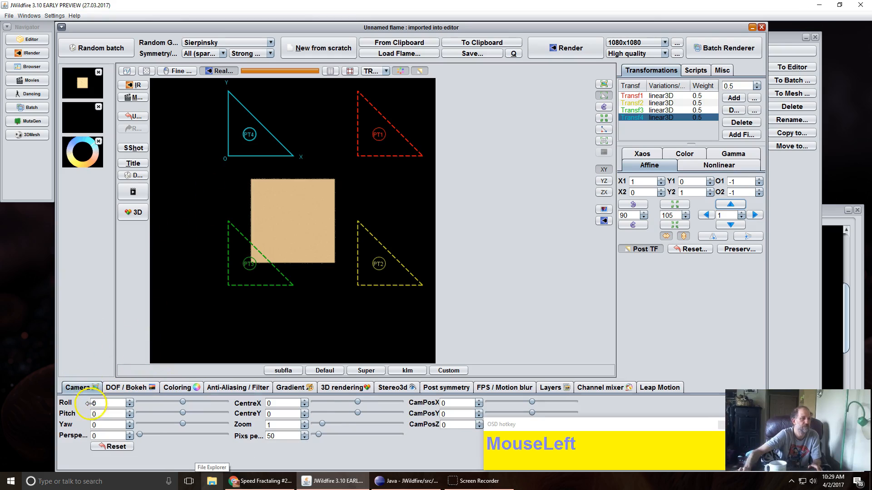
drag(278, 439, 385, 435)
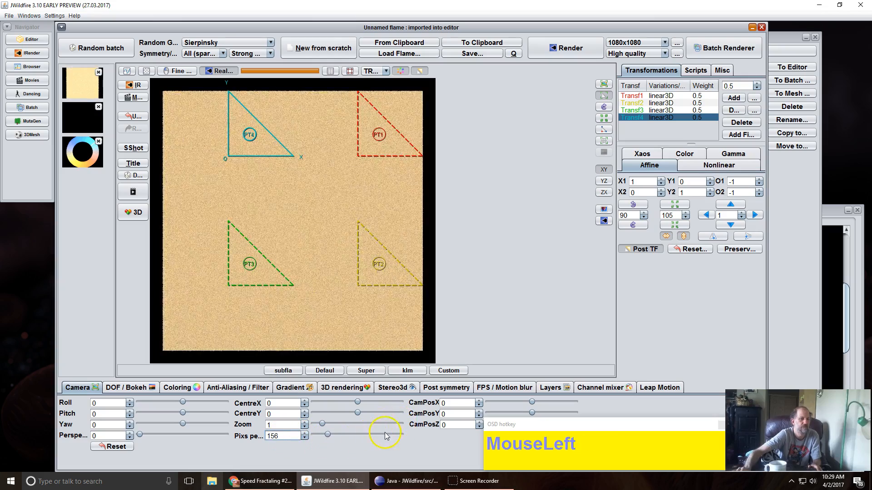
Generate several random gradients in a row for the square tile flame.
click(291, 389)
click(75, 439)
click(75, 439)
click(75, 439)
click(75, 438)
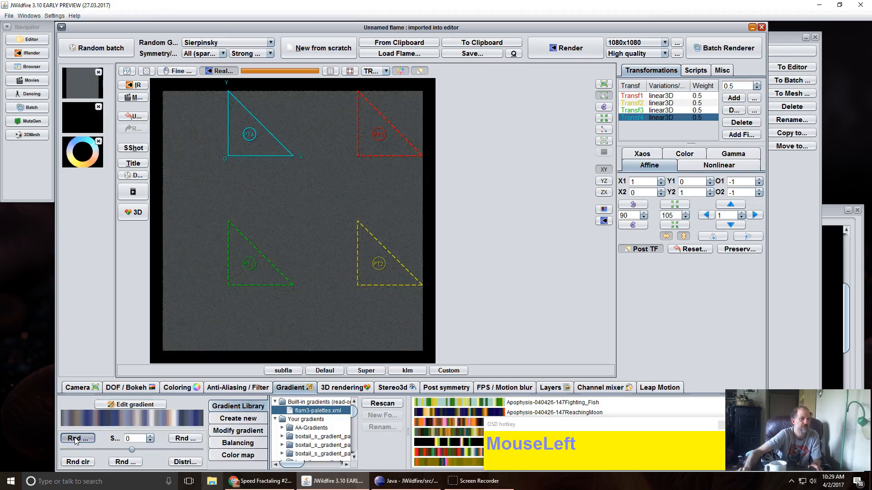
click(75, 438)
Randomize the transforms' colors several times and apply the neighbouring random color option once.
click(82, 462)
click(81, 465)
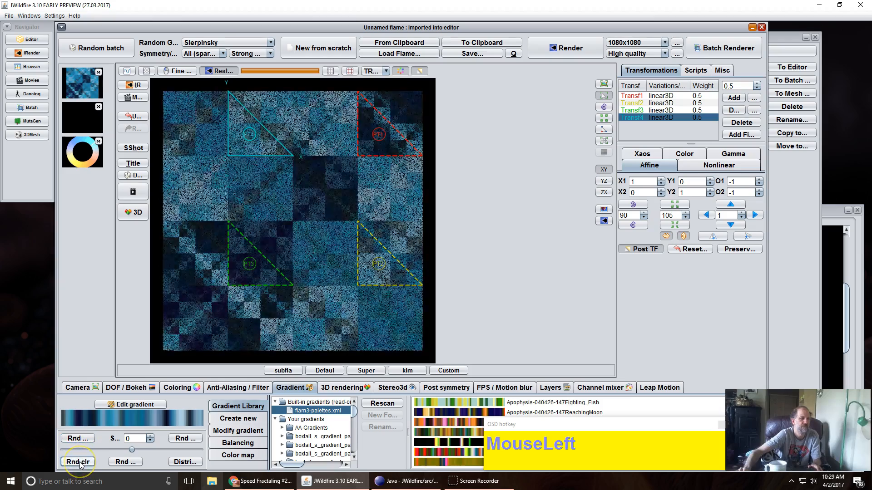
click(81, 465)
click(81, 464)
click(122, 462)
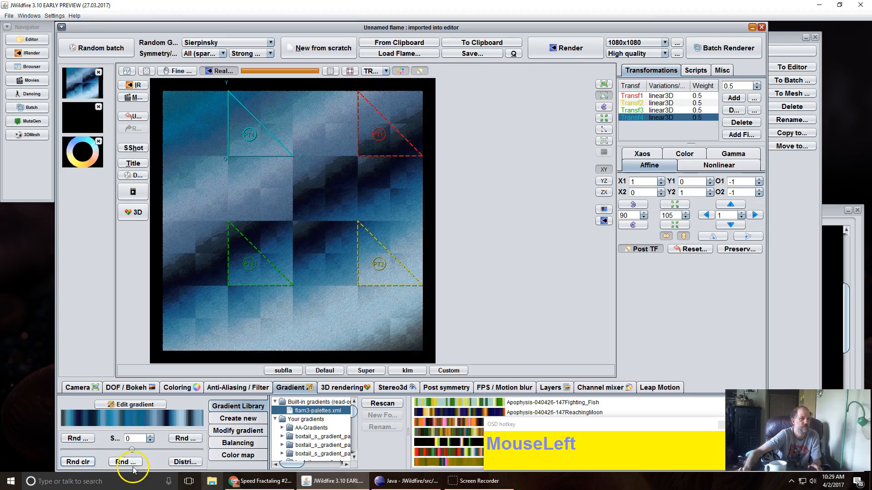
Cycle through more random gradients while keeping the current transform color distribution.
click(76, 439)
click(75, 439)
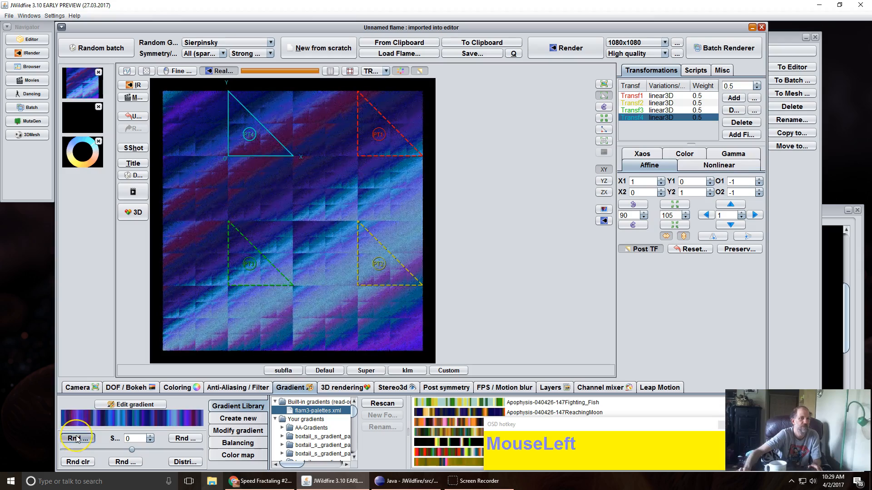
click(76, 438)
click(77, 438)
click(76, 439)
Apply the blue-and-yellow gradient from the flam3-palettes.xml gradient library.
scroll(423, 429, down, 5)
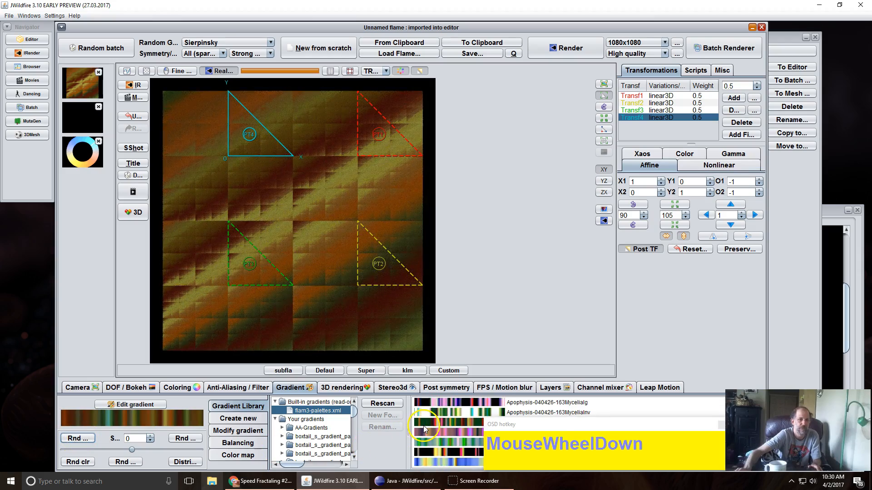
scroll(423, 435, down, 2)
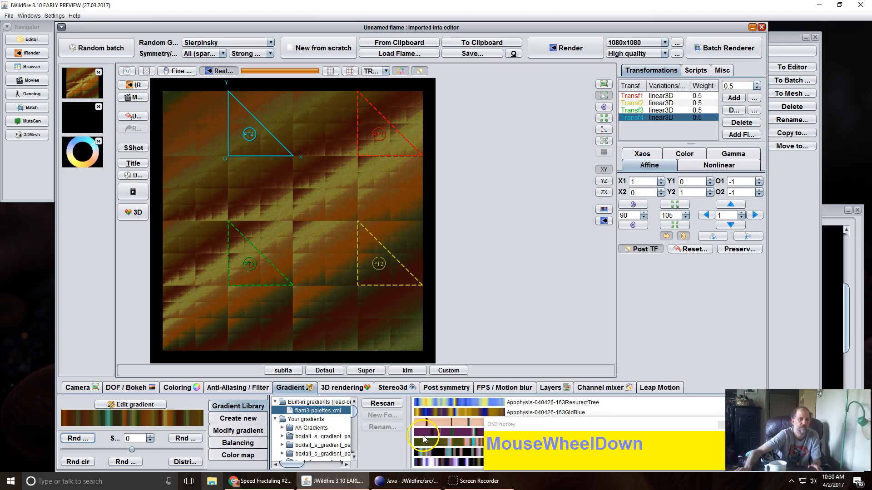
click(424, 435)
Randomize the transforms' color settings until blue and pale yellow-green patches spread across the tile.
click(125, 462)
click(126, 463)
click(127, 463)
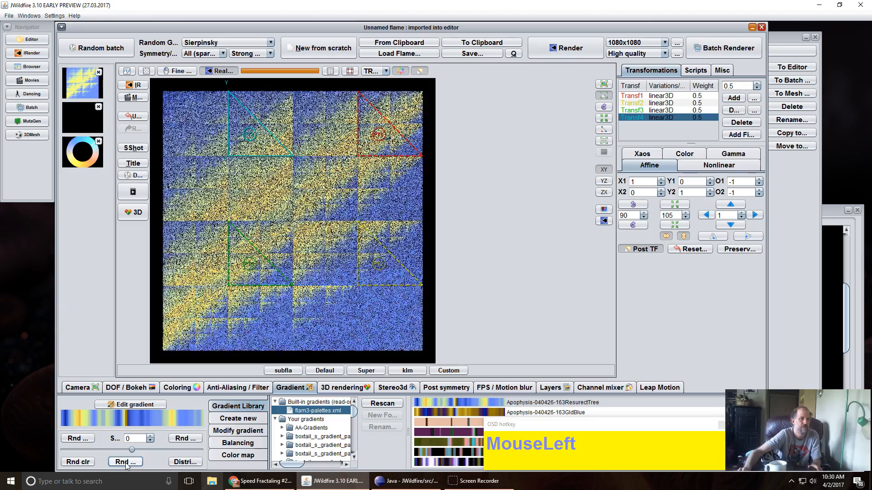
click(78, 463)
click(81, 462)
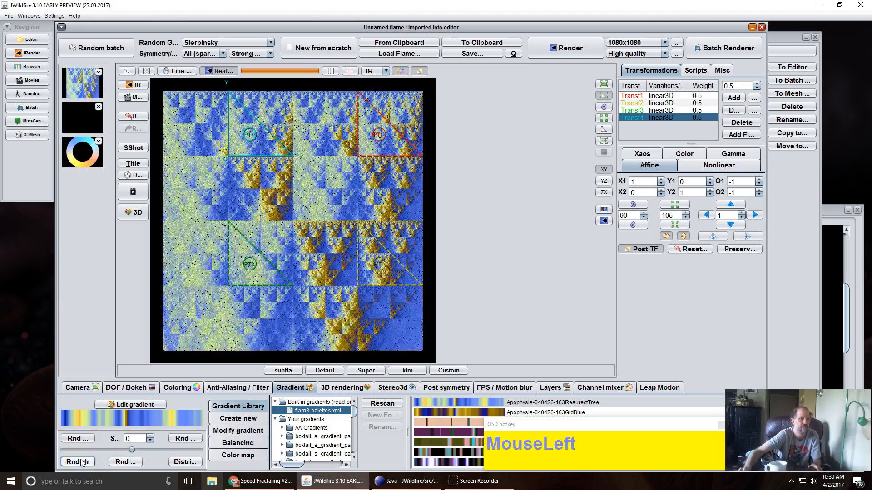
click(81, 462)
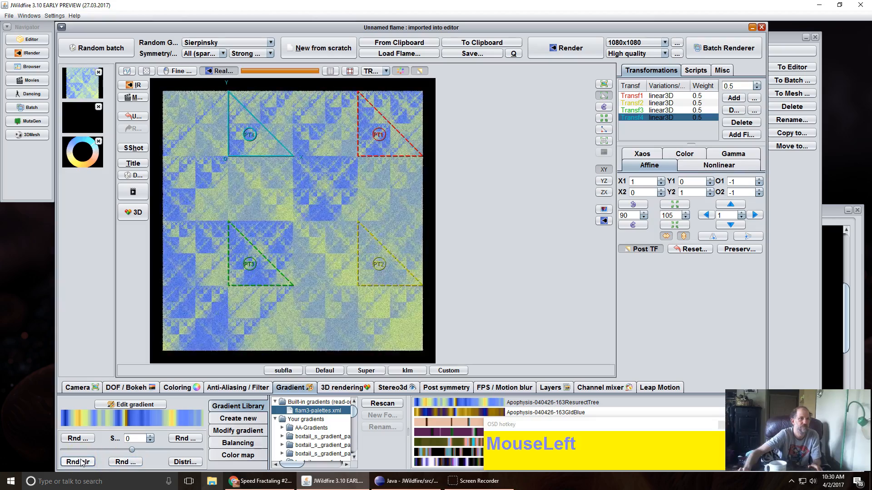
Raise the flame's brightness to 9.72.
click(177, 389)
drag(123, 414, 250, 418)
click(484, 306)
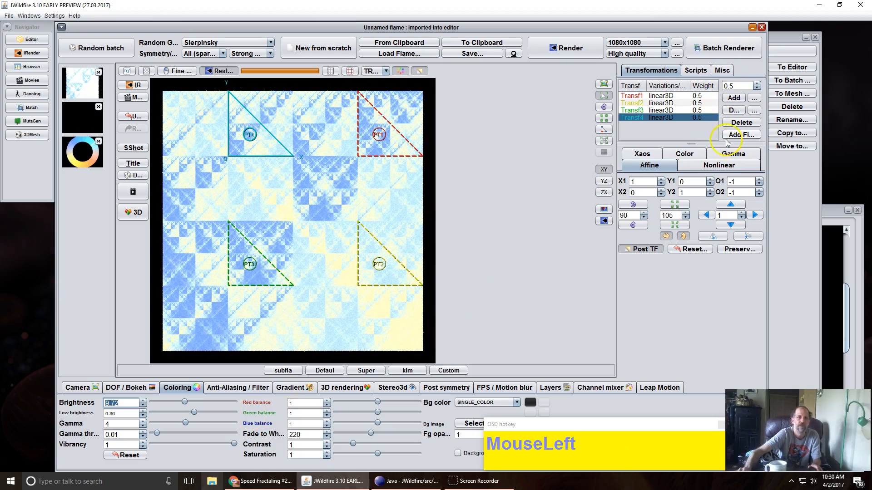
Add a fifth linear3D transform and open its variation amount for editing.
click(733, 98)
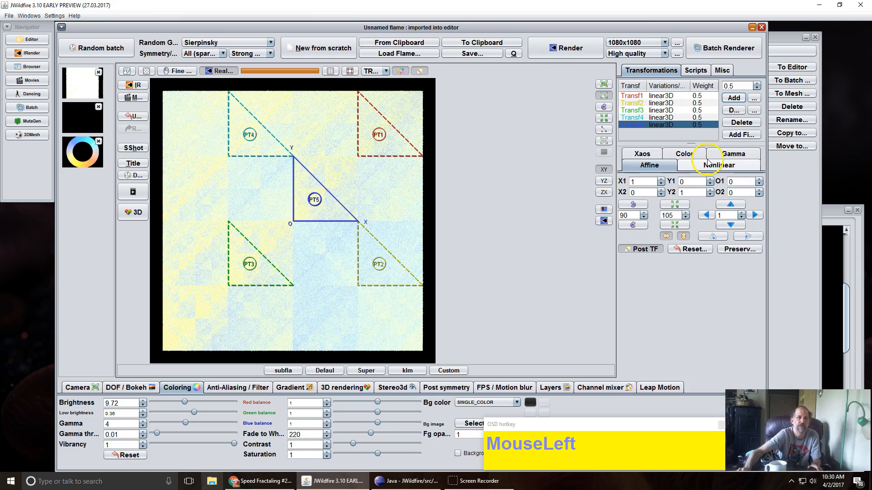
click(709, 166)
drag(725, 182, 725, 182)
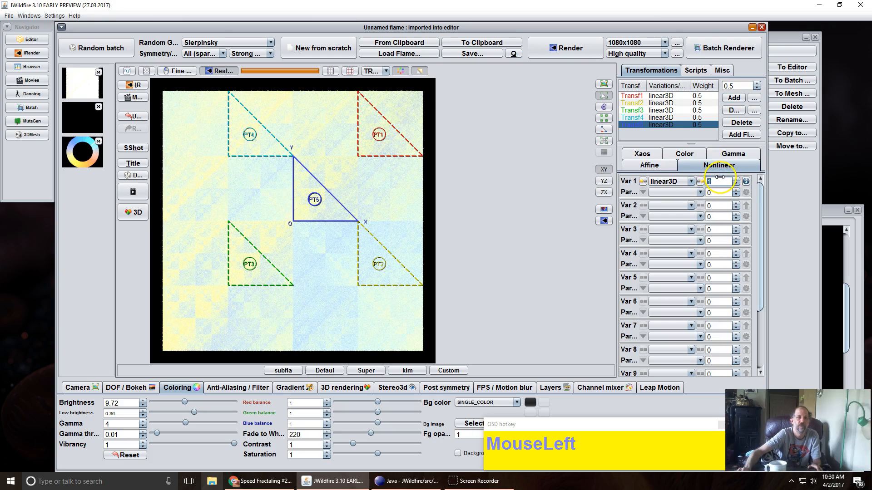
Set Transf1's xaos weights to transforms 1, 2, 3 and 4 to 0.
click(661, 95)
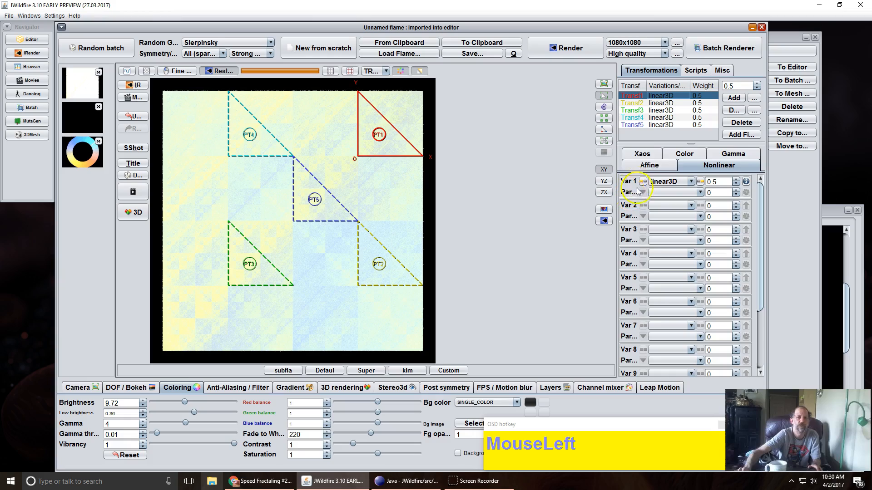
click(648, 154)
click(648, 202)
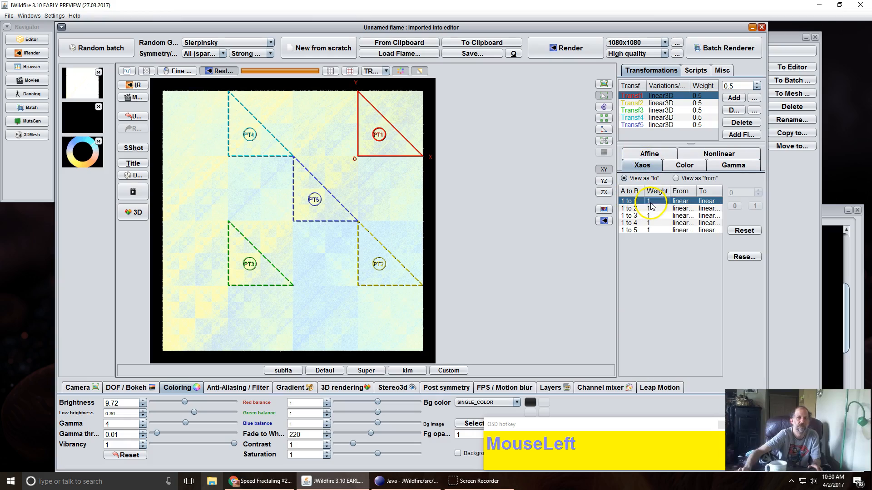
click(730, 208)
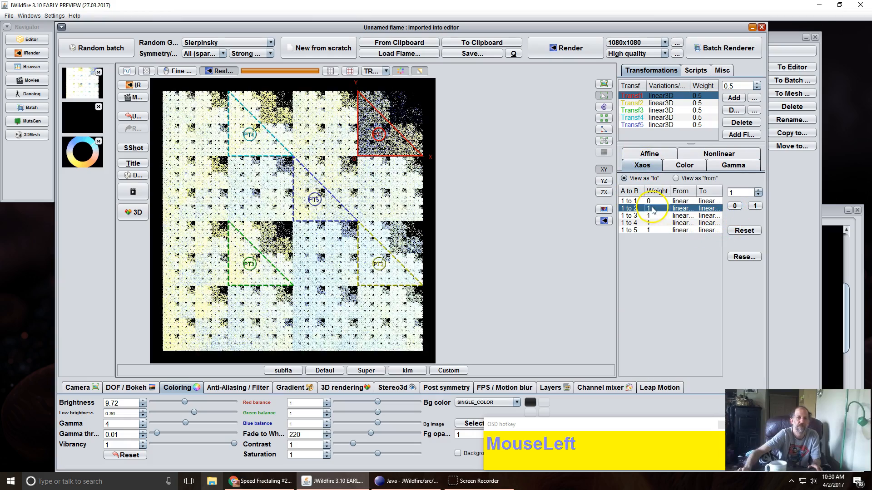
click(732, 206)
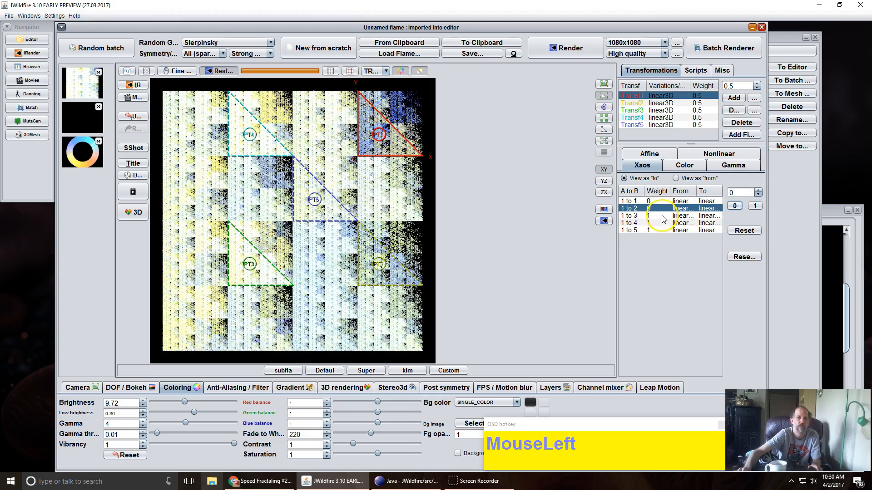
click(733, 207)
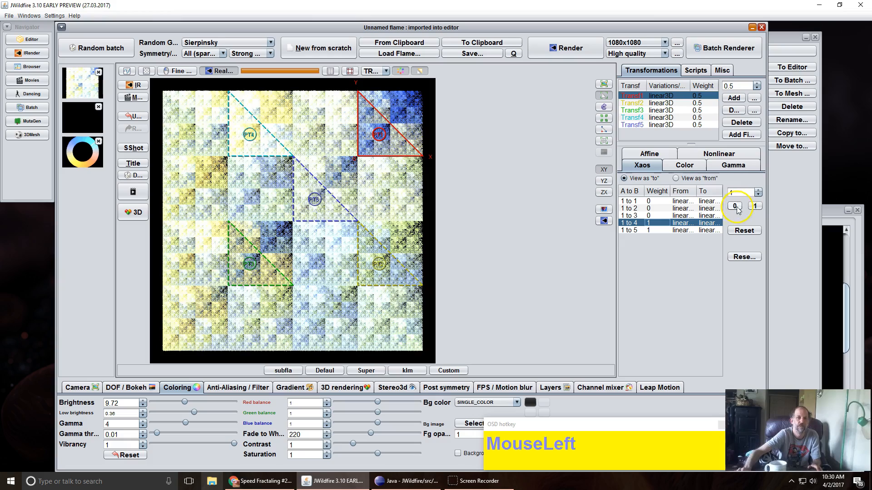
Set Transf2's xaos weights to transforms 1, 2, 3 and 4 to 0.
click(682, 111)
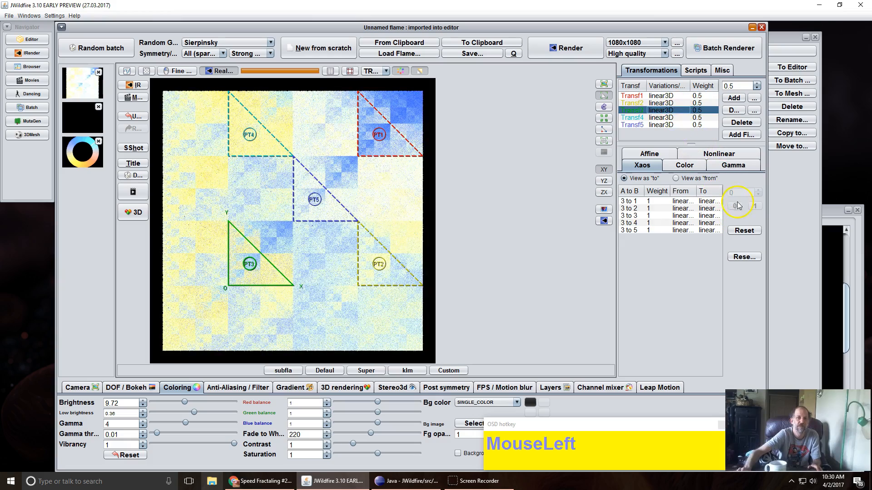
click(667, 103)
click(658, 201)
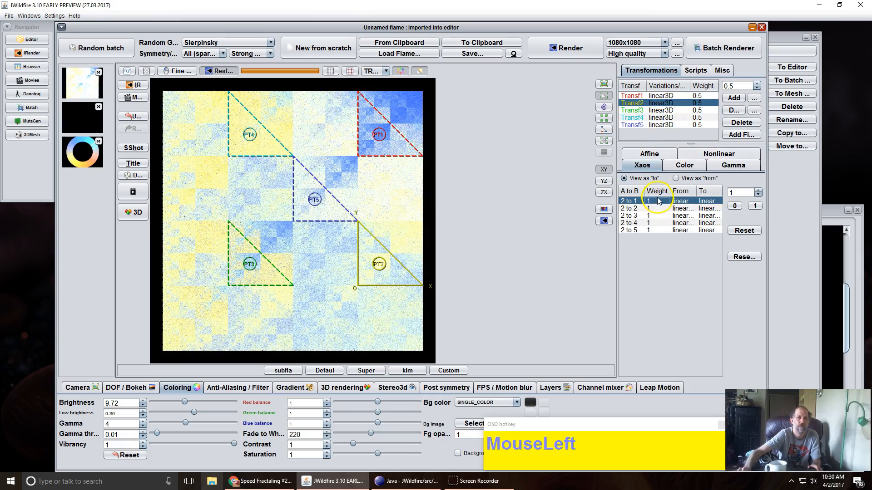
click(734, 206)
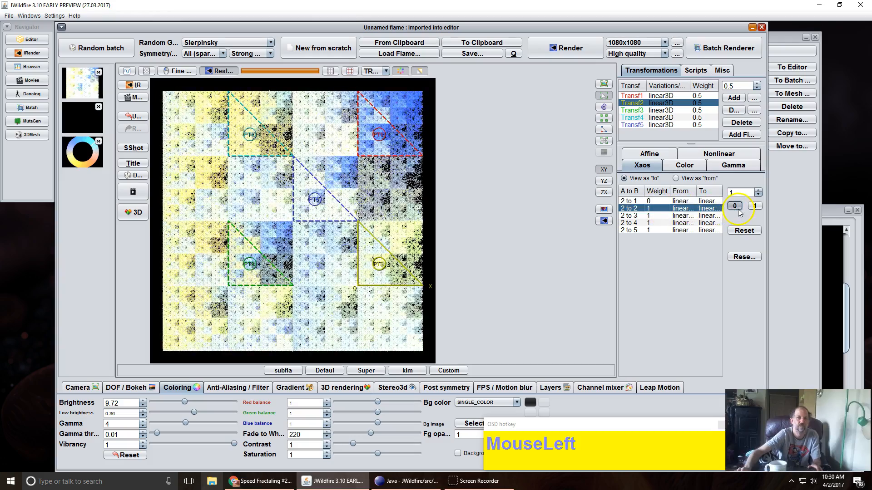
click(656, 217)
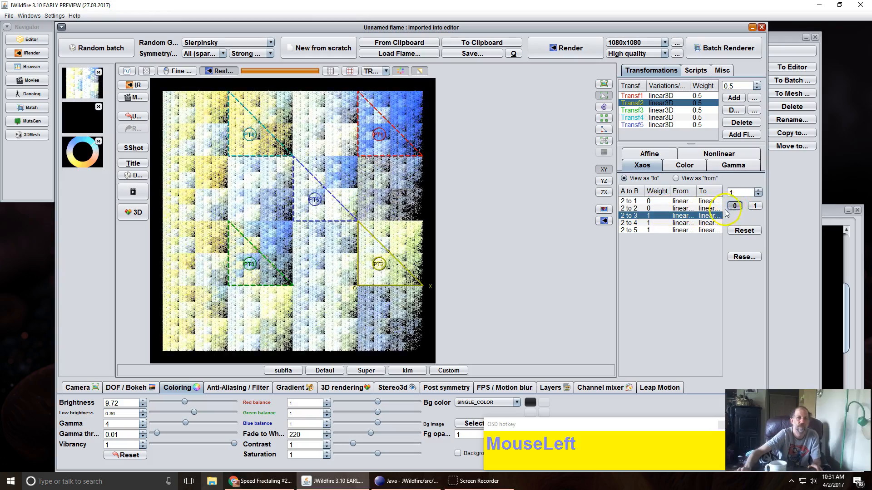
click(729, 207)
click(731, 208)
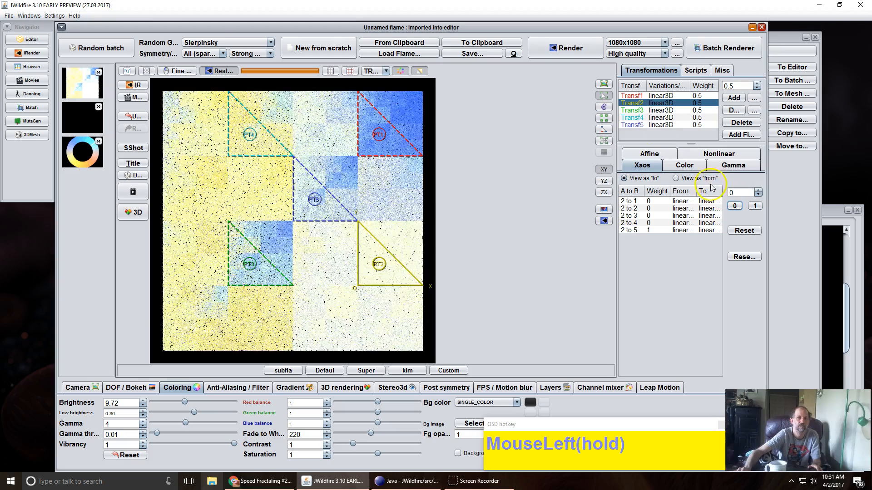
Set Transf3's xaos weights to transforms 1, 2, 3 and 4 to 0.
click(658, 111)
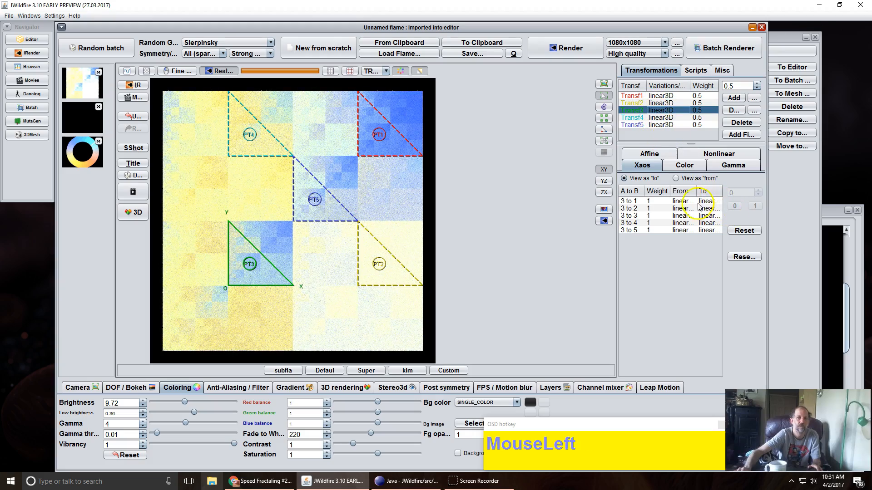
click(659, 202)
click(662, 209)
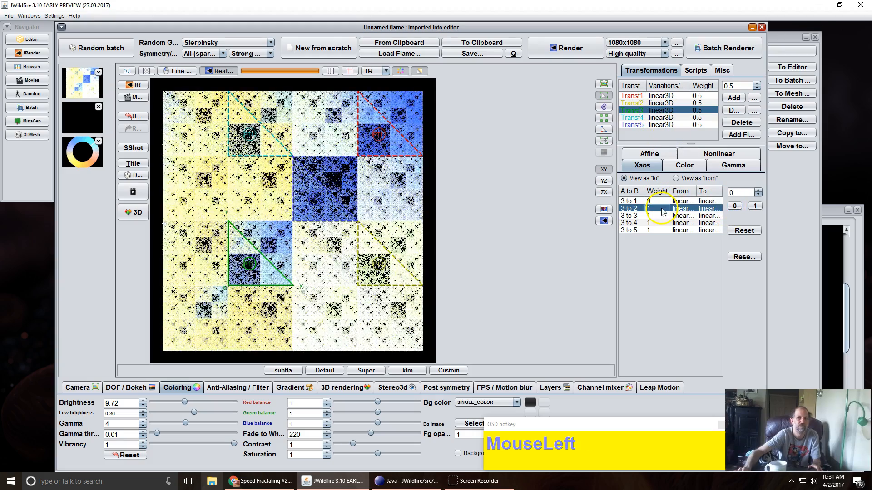
click(658, 217)
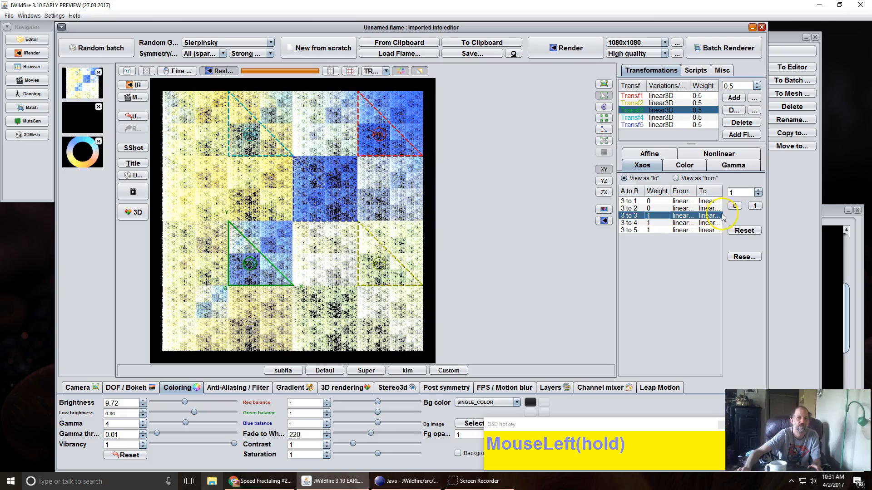
click(734, 205)
click(666, 223)
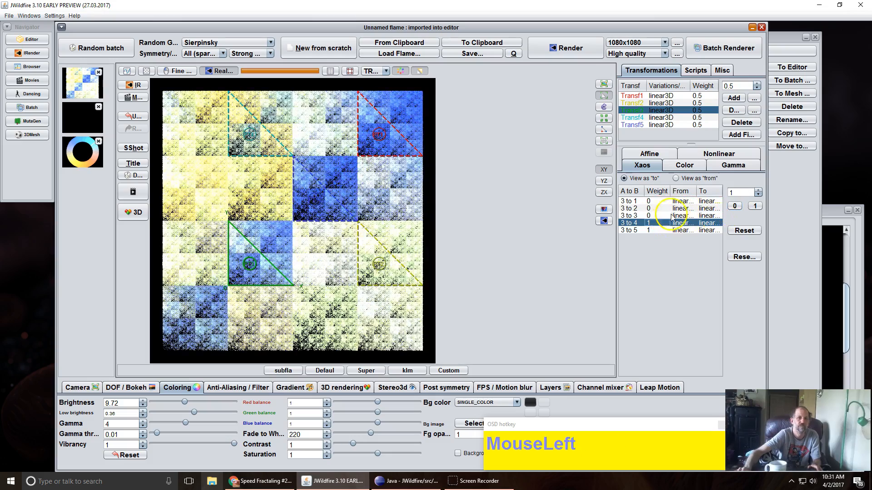
click(734, 205)
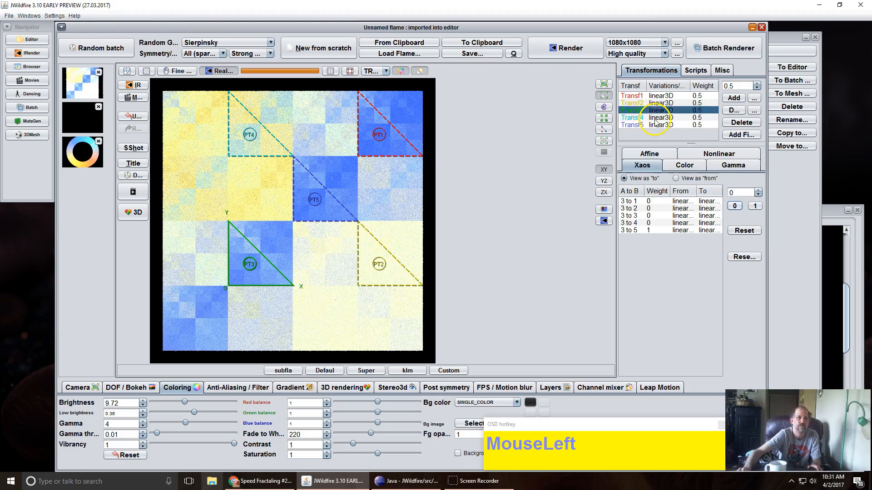
Set Transf4's xaos weights to transforms 1, 2, 3 and 4 to 0.
click(656, 118)
click(655, 201)
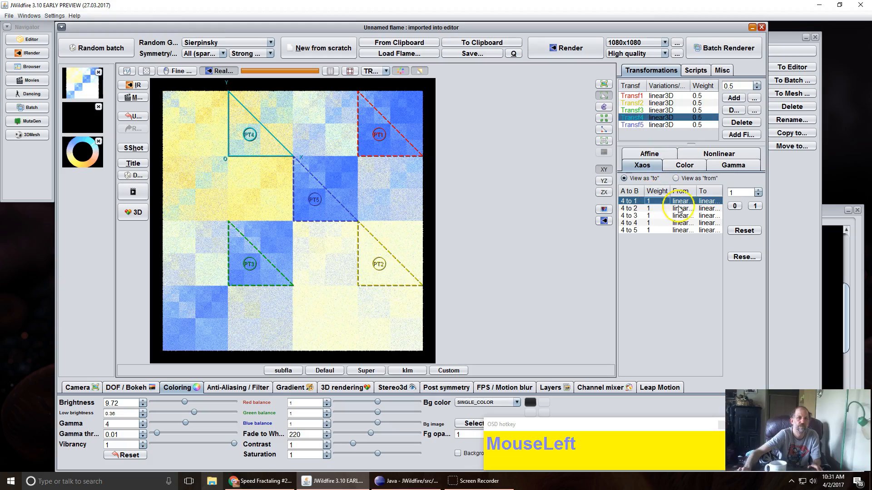
click(735, 206)
click(655, 207)
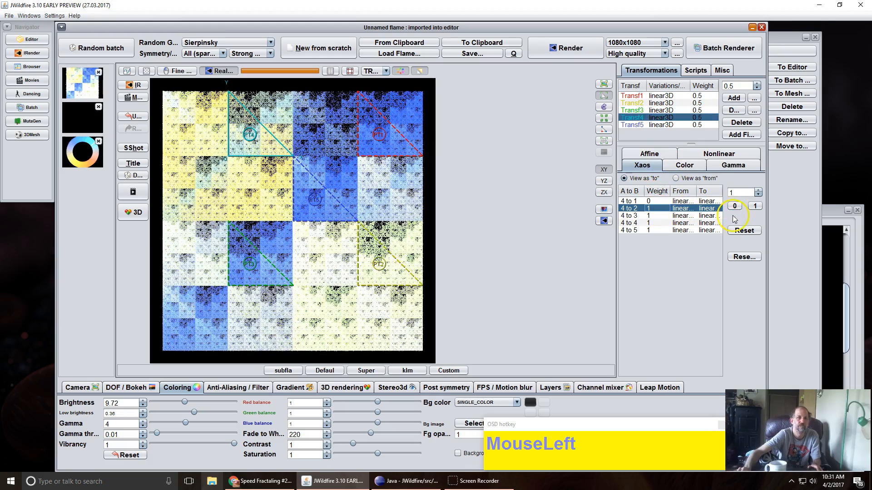
click(734, 206)
click(670, 215)
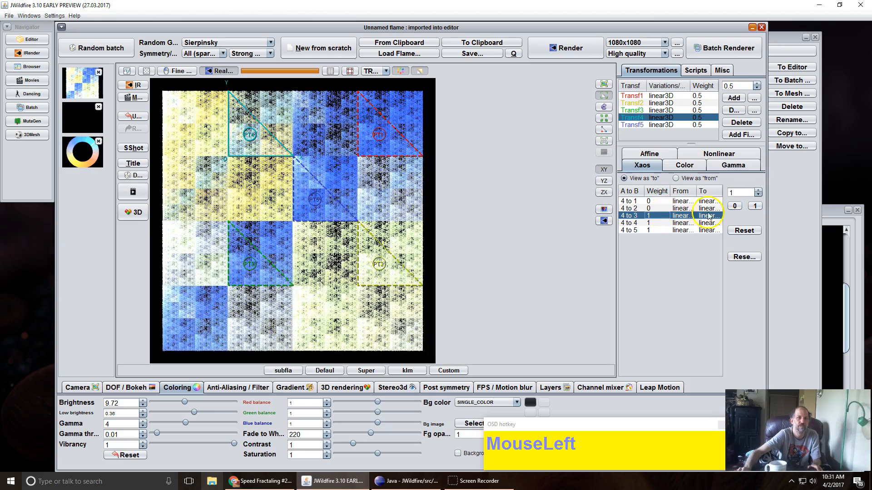
click(734, 205)
click(673, 222)
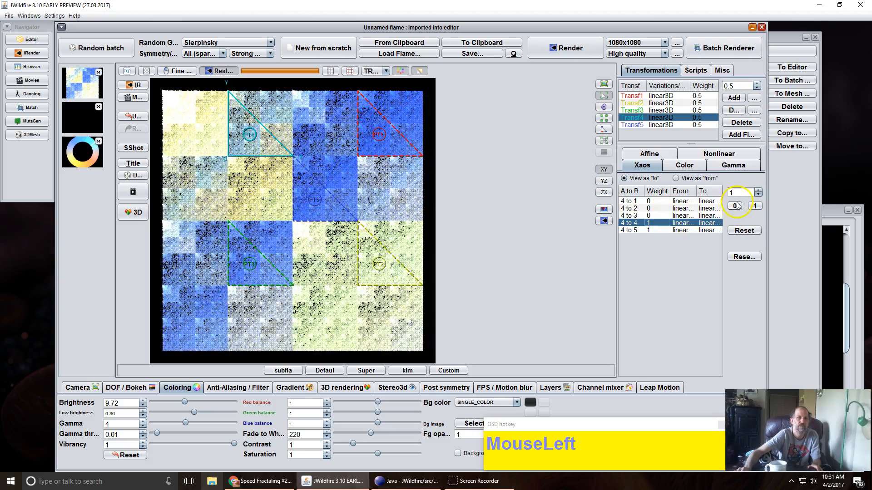
click(734, 205)
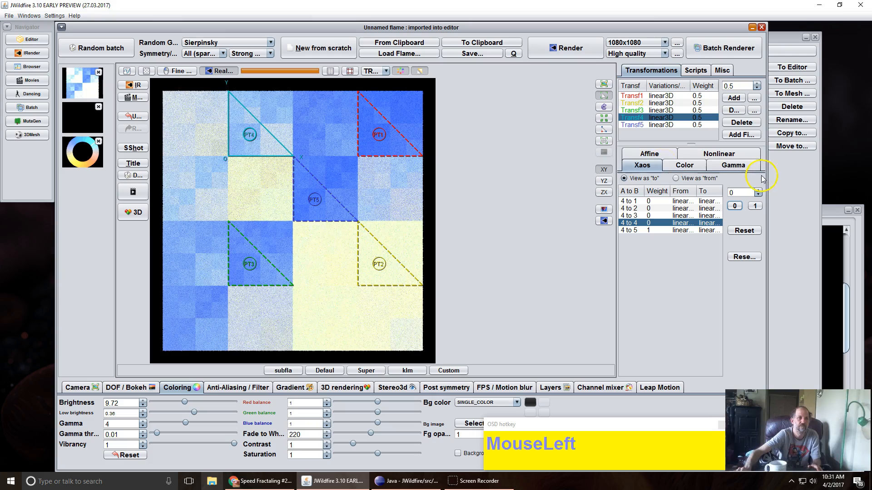
Set Transf5's xaos weight to itself to 0.
click(679, 125)
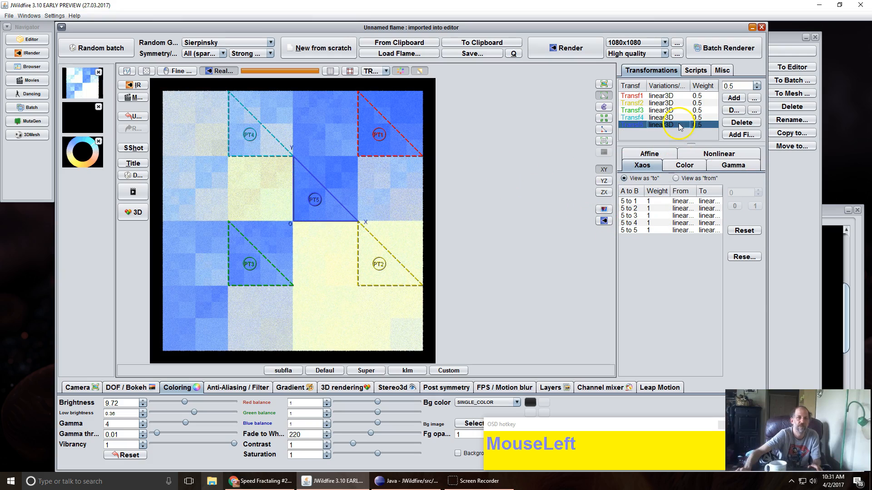
click(651, 231)
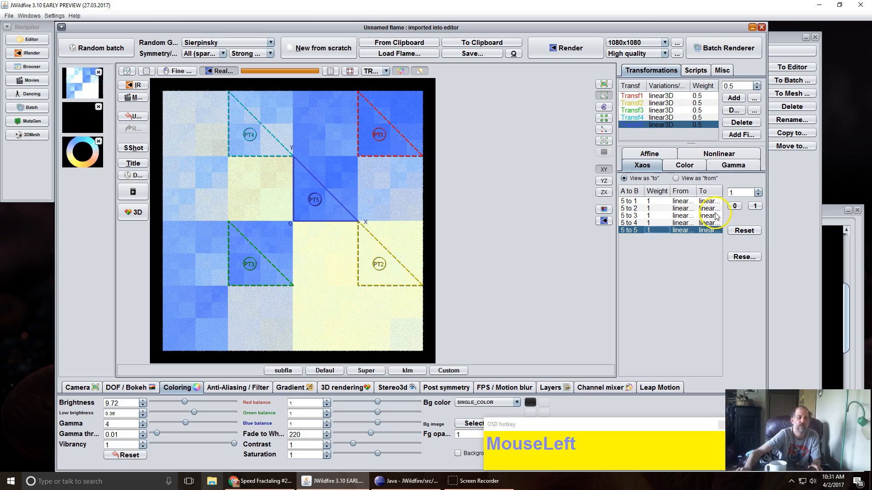
click(735, 207)
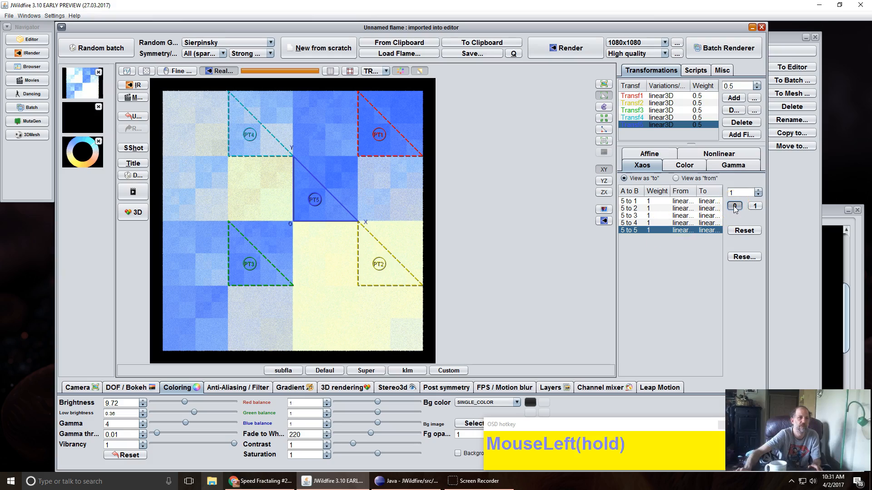
Set Transf5's linear3D amount to 0.884 and its draw mode to HIDDEN.
click(718, 155)
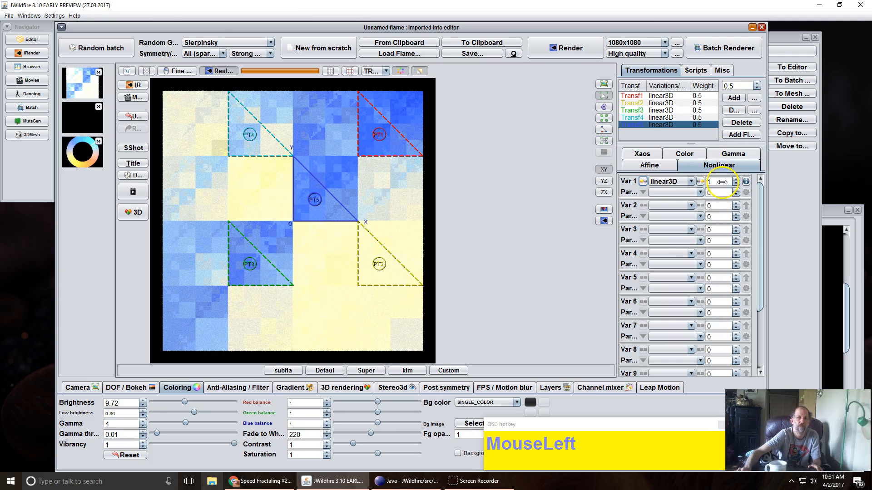
drag(723, 184, 663, 187)
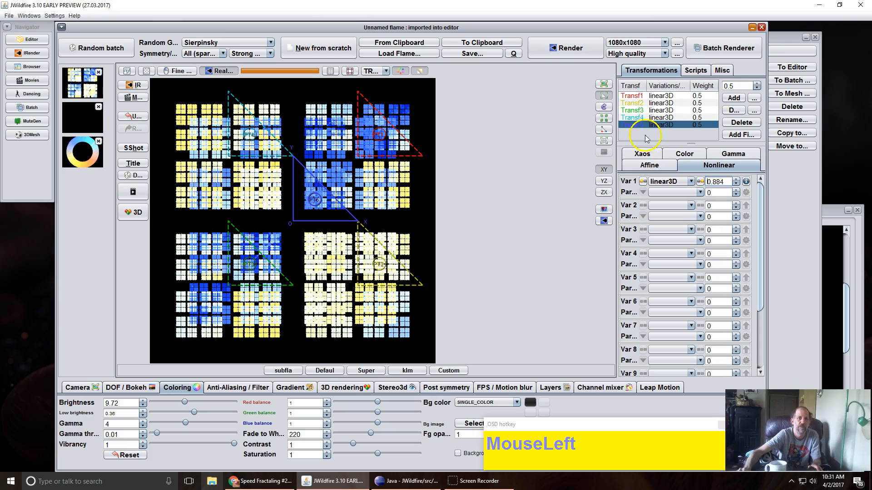
click(685, 154)
click(692, 213)
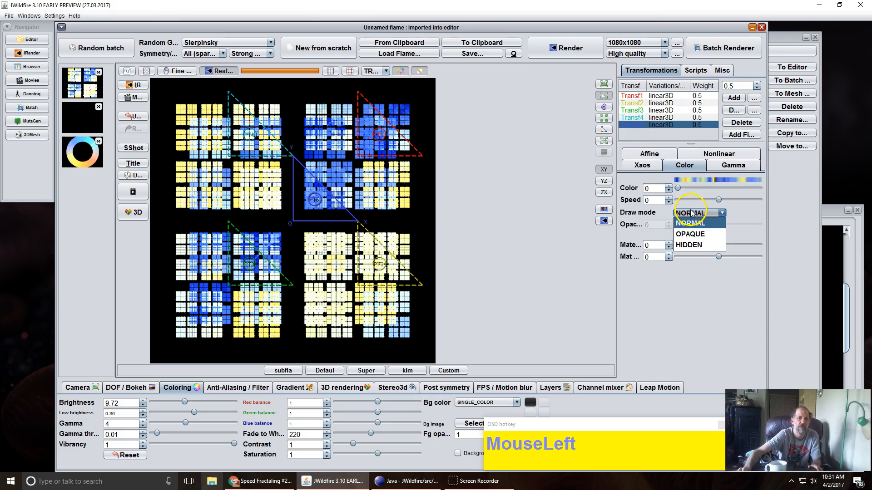
click(692, 245)
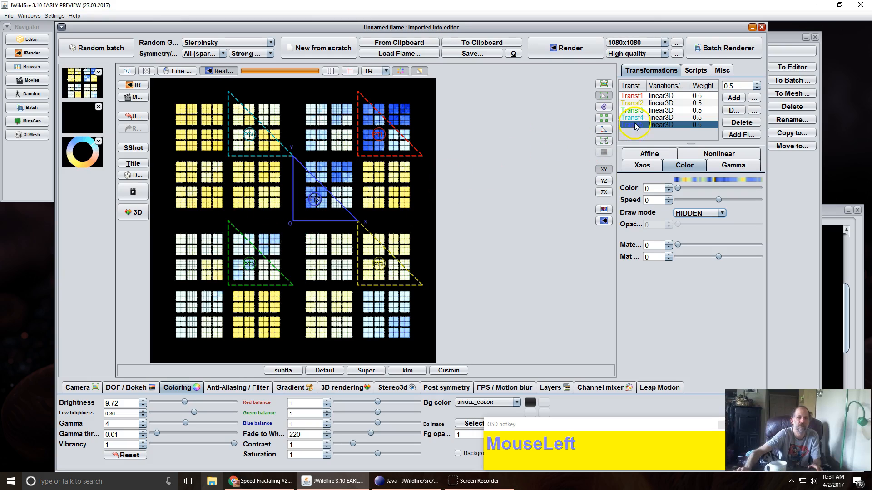
Set Transf5's linear3D amount to 0.984.
click(711, 154)
drag(710, 179, 727, 179)
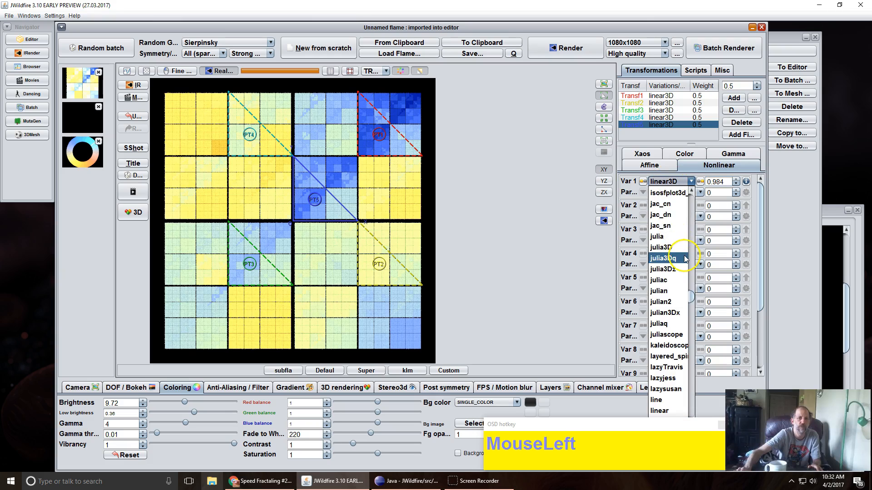
Change Transf5's variation to lazyTravis and lower its space parameter until the pattern closes into a solid square.
scroll(686, 259, up, 6)
scroll(685, 259, down, 2)
scroll(685, 259, up, 12)
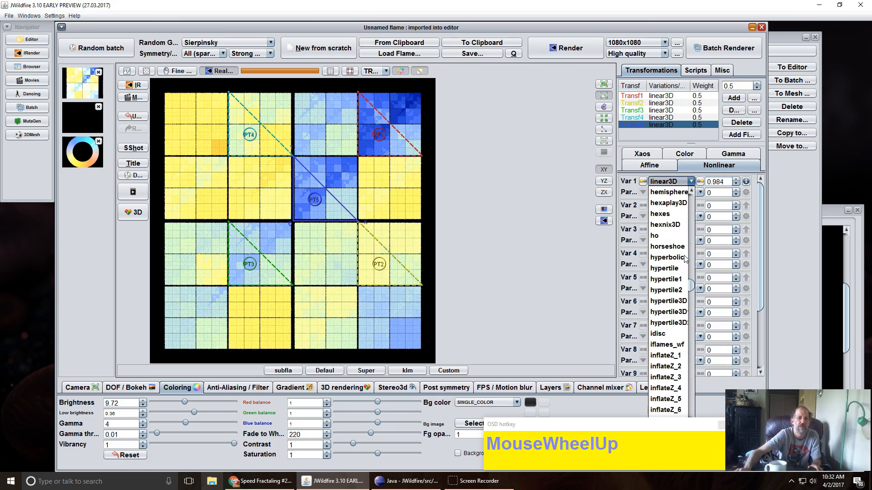
scroll(685, 259, up, 10)
scroll(685, 259, down, 15)
scroll(686, 258, down, 6)
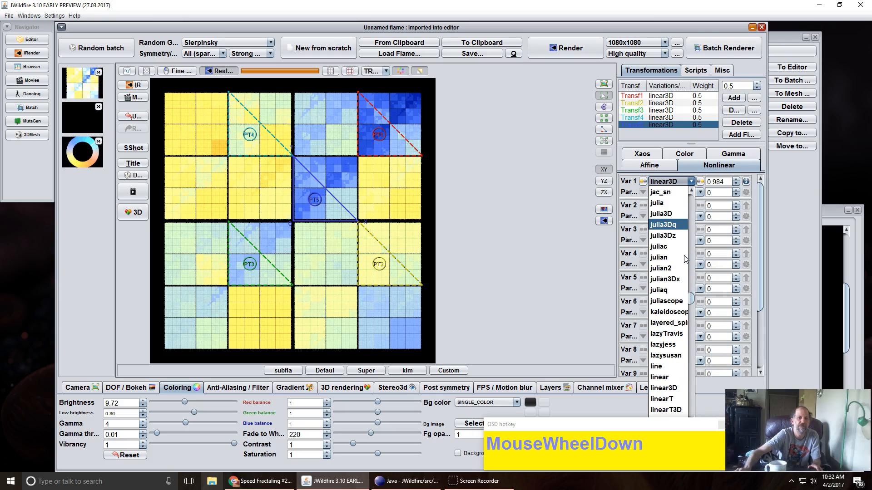
click(665, 339)
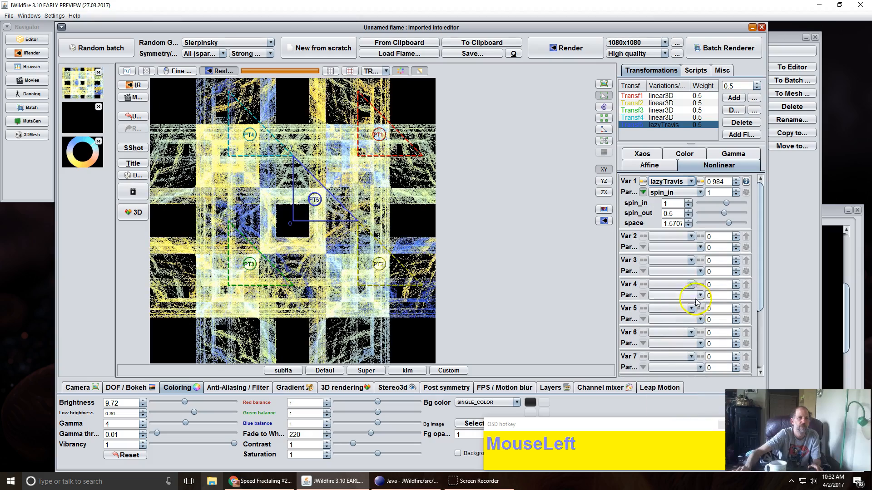
drag(682, 224, 522, 249)
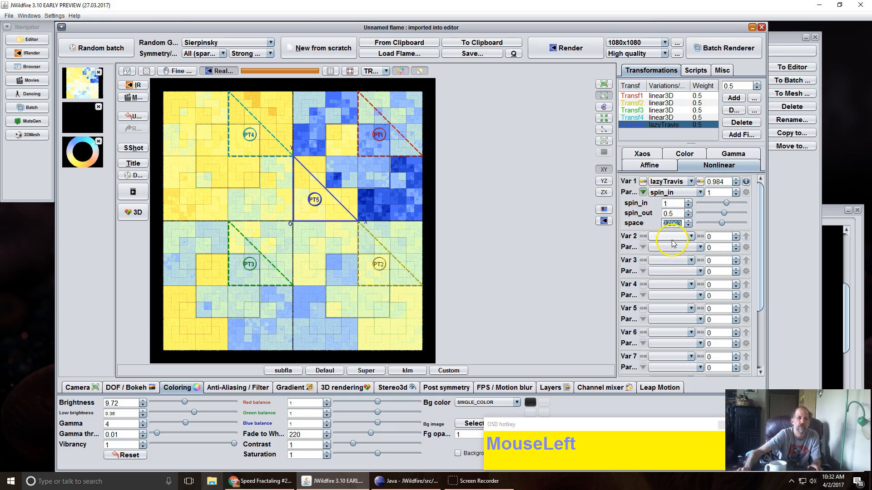
Replace Transf5's lazyTravis variation with circlecrop.
click(667, 182)
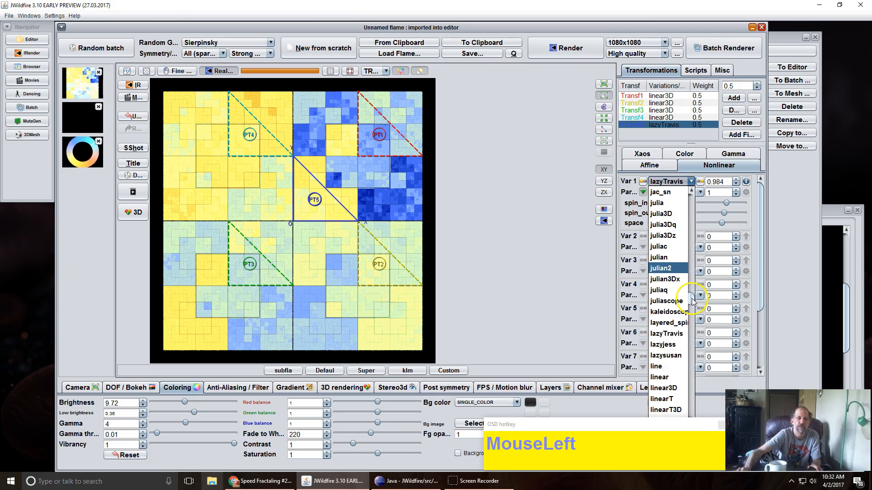
drag(691, 300, 687, 221)
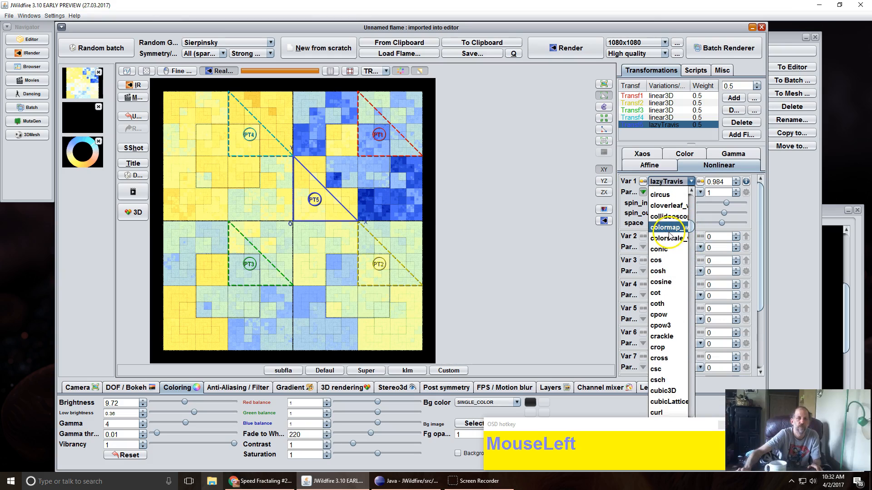
scroll(668, 234, up, 2)
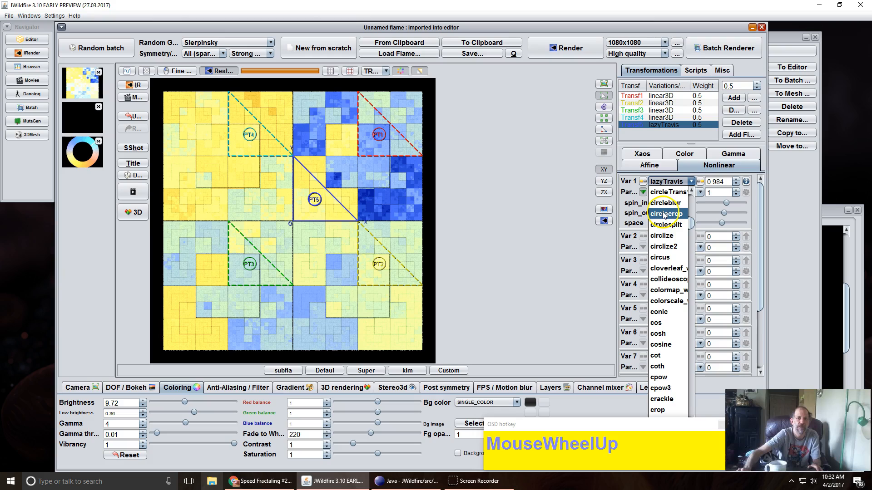
click(664, 214)
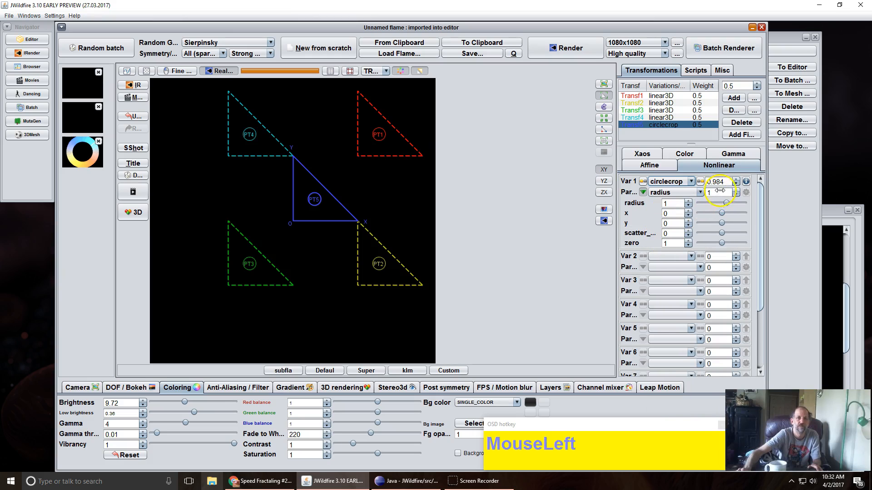
Set Transf5's circlecrop amount to 1.108 and its radius to 0.8.
mouse_move(722, 181)
mouse_down()
mouse_move(619, 191)
mouse_move(735, 182)
mouse_up()
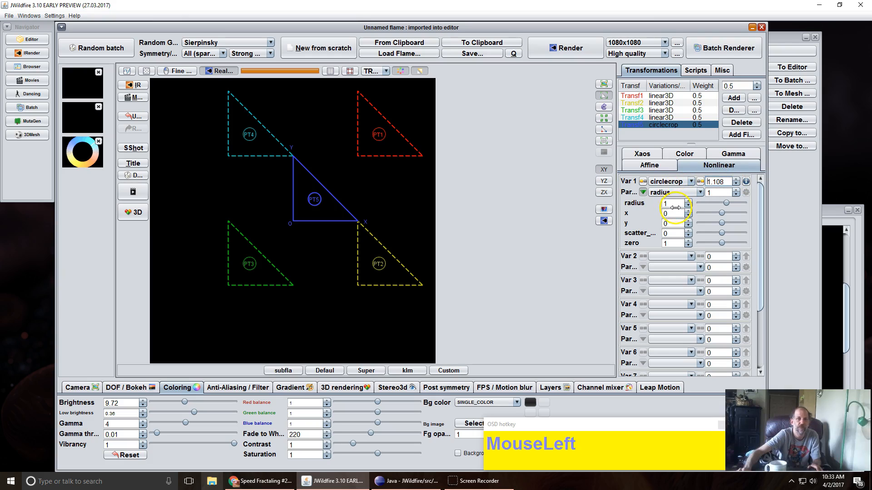
drag(678, 206, 660, 213)
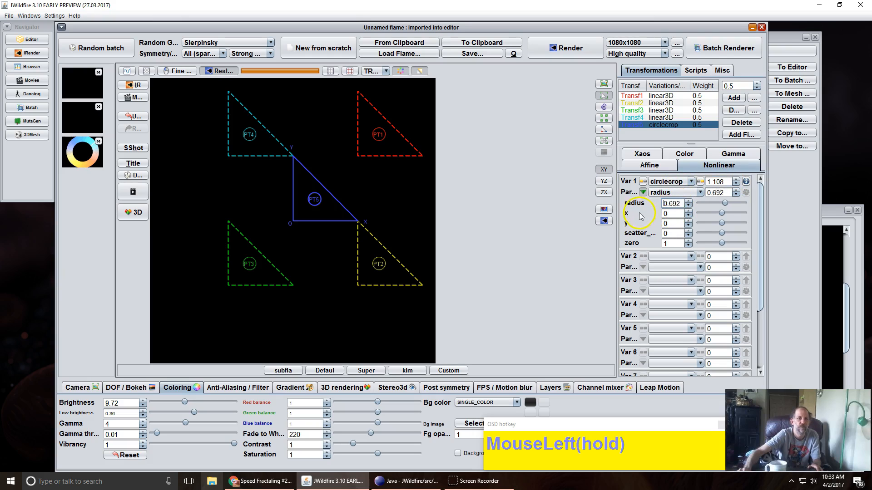
drag(599, 217, 735, 196)
click(677, 181)
click(677, 183)
click(676, 182)
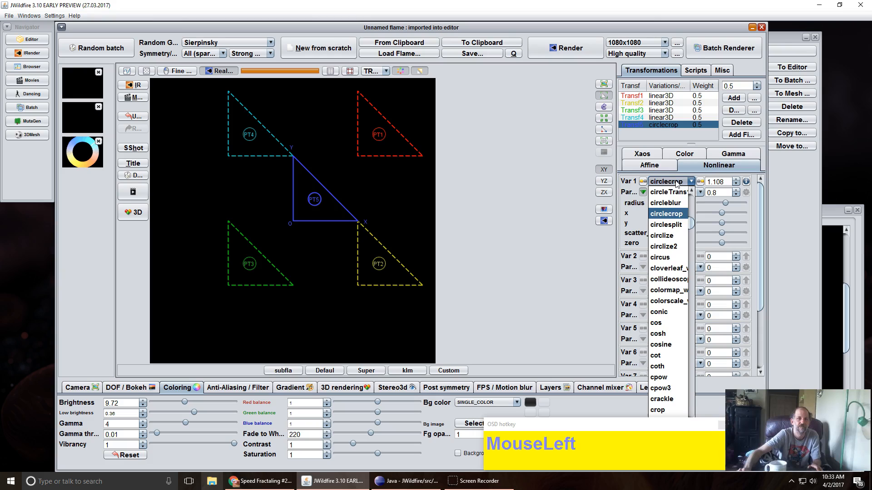
scroll(664, 318, down, 5)
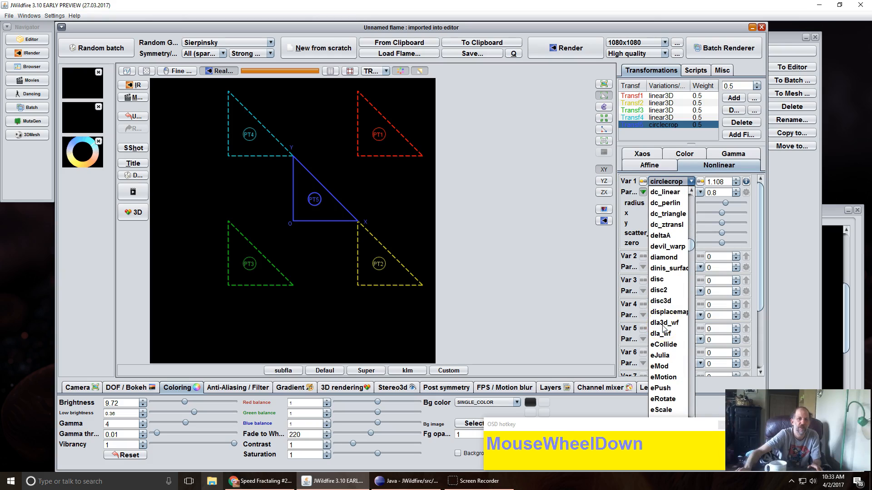
scroll(664, 328, up, 9)
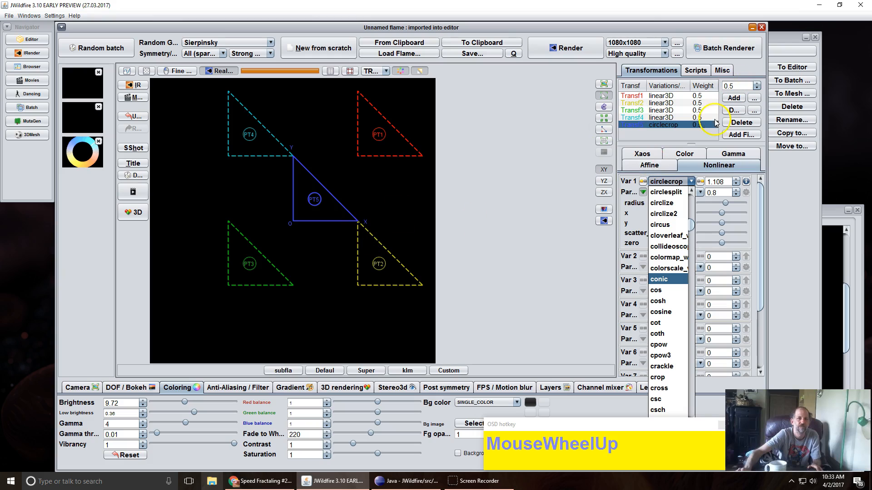
Try a xaos weight of 1 from Transf3 to itself, and return the weight to 0.
click(639, 156)
click(642, 154)
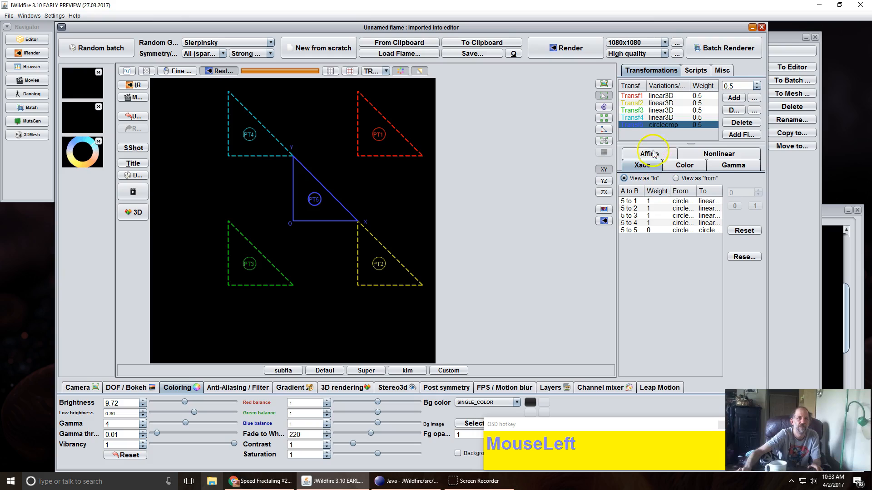
click(658, 110)
click(649, 215)
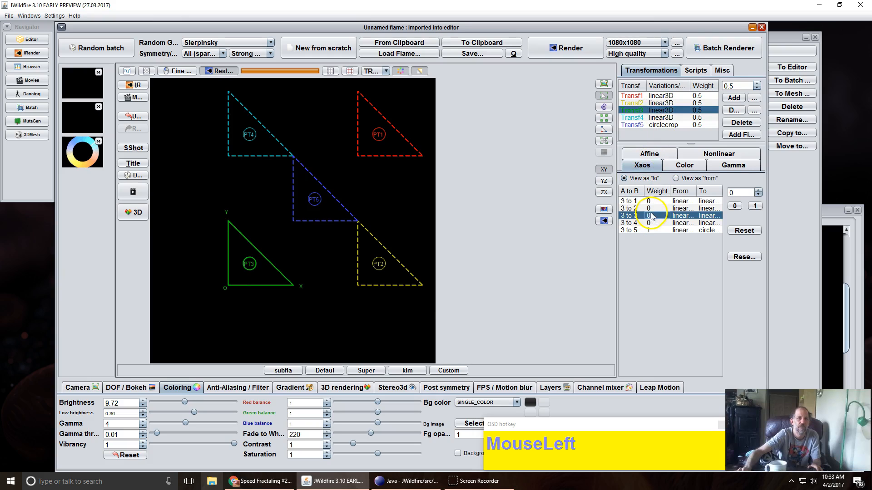
click(754, 208)
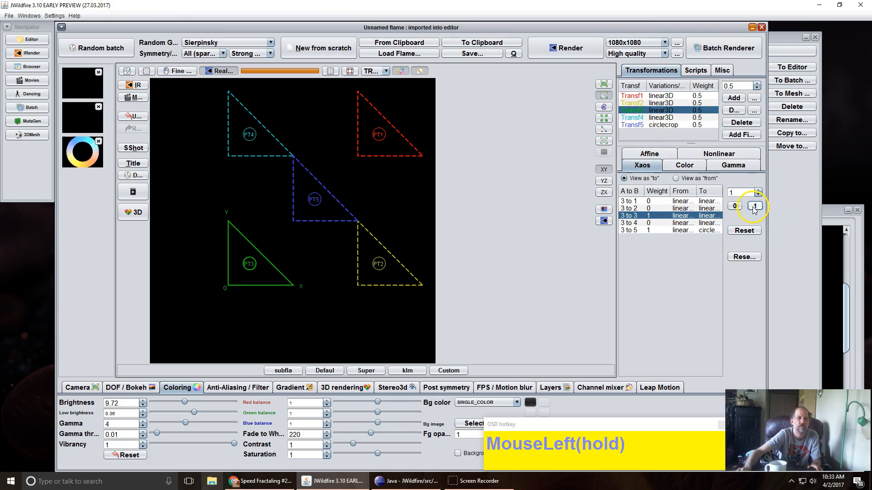
click(734, 206)
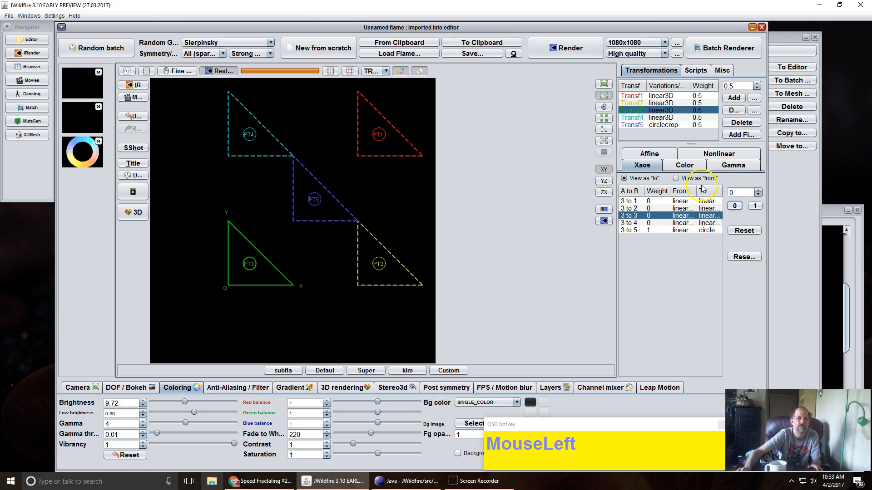
Try scaling down Transf5's triangle, and restore it to its original size.
click(655, 126)
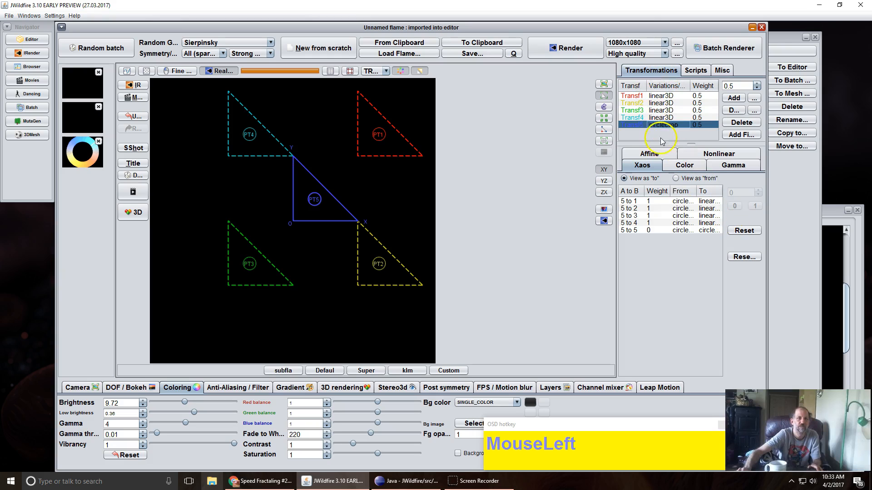
click(717, 156)
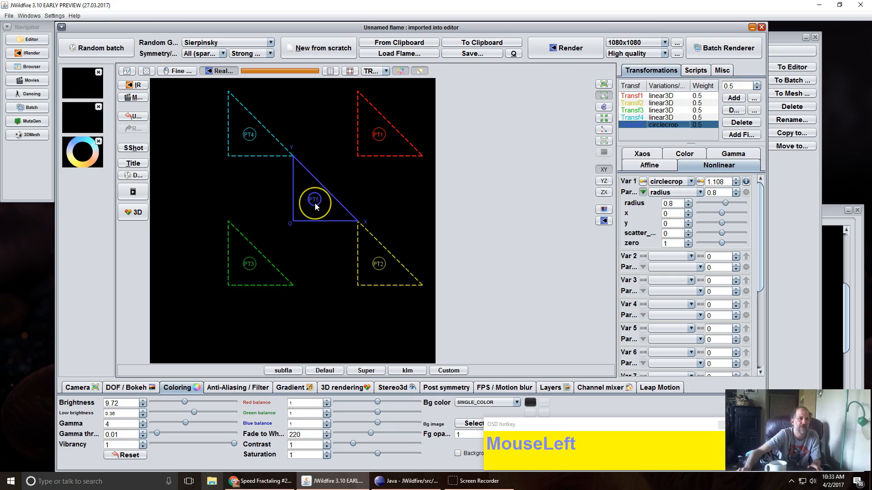
scroll(314, 204, down, 3)
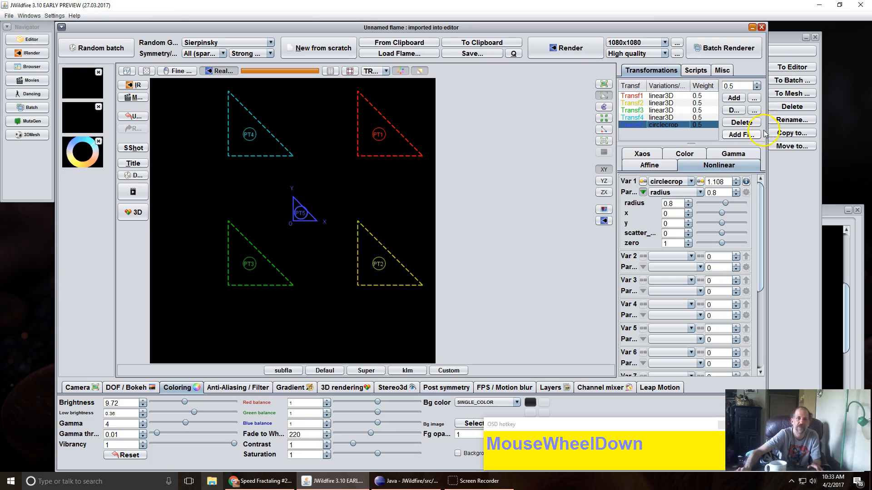
scroll(312, 230, up, 5)
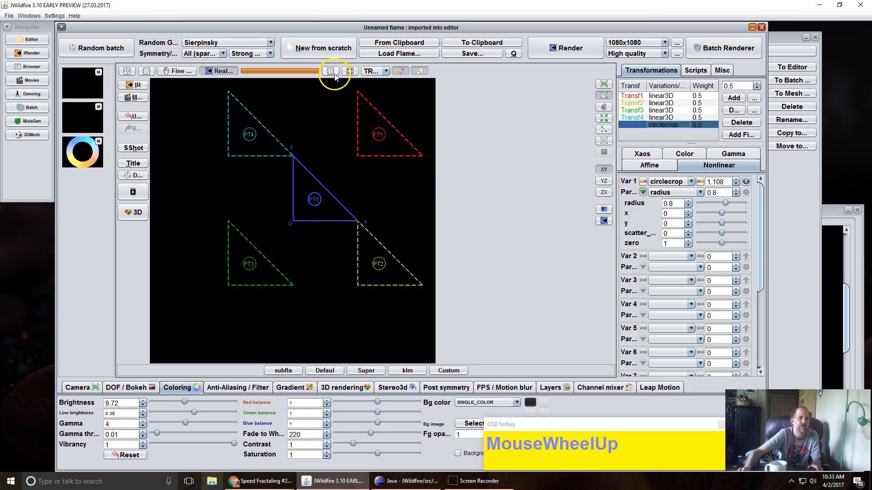
Create a new blank flame from scratch and switch back to the five-transform flame.
click(321, 51)
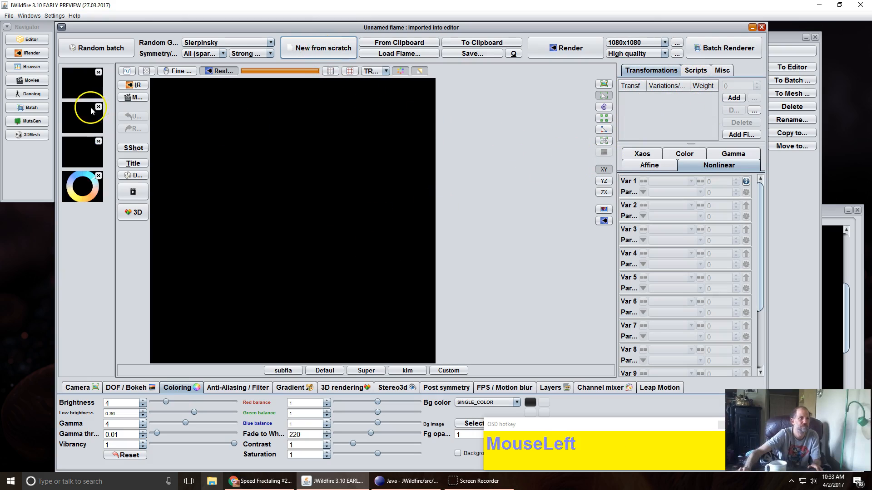
click(77, 117)
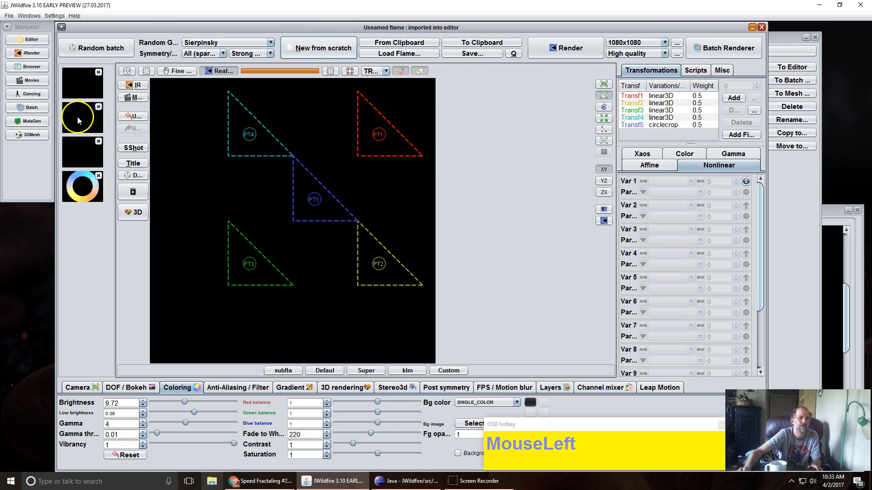
Change Transf5's variation from circlecrop back to lazyTravis and lower its space parameter until the pattern splits into separate square blocks.
click(642, 126)
drag(666, 181, 677, 314)
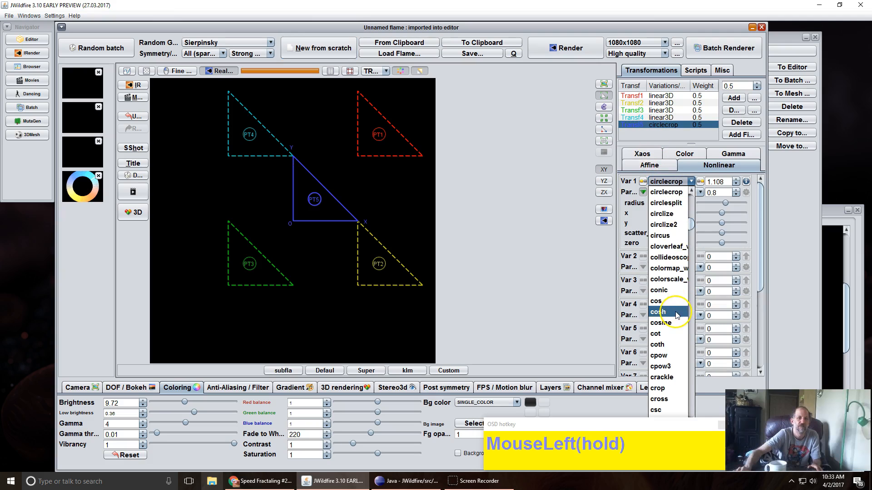
scroll(676, 314, down, 10)
scroll(673, 313, down, 20)
scroll(674, 314, down, 3)
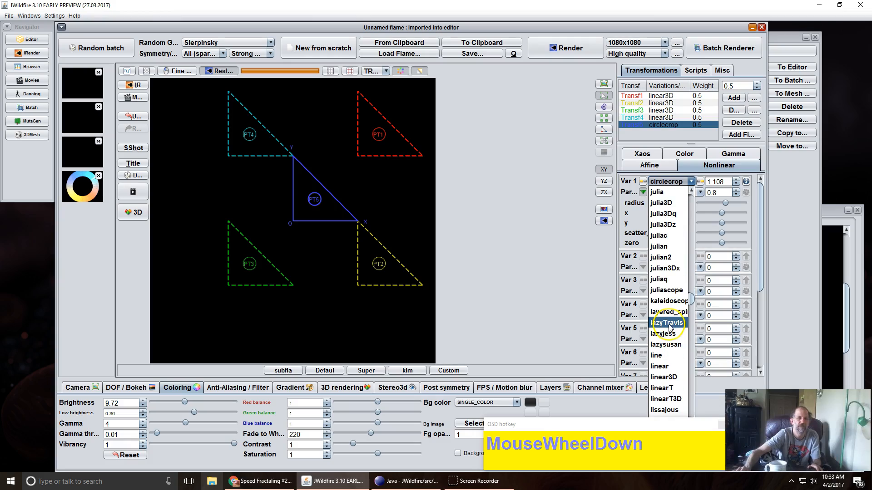
click(671, 323)
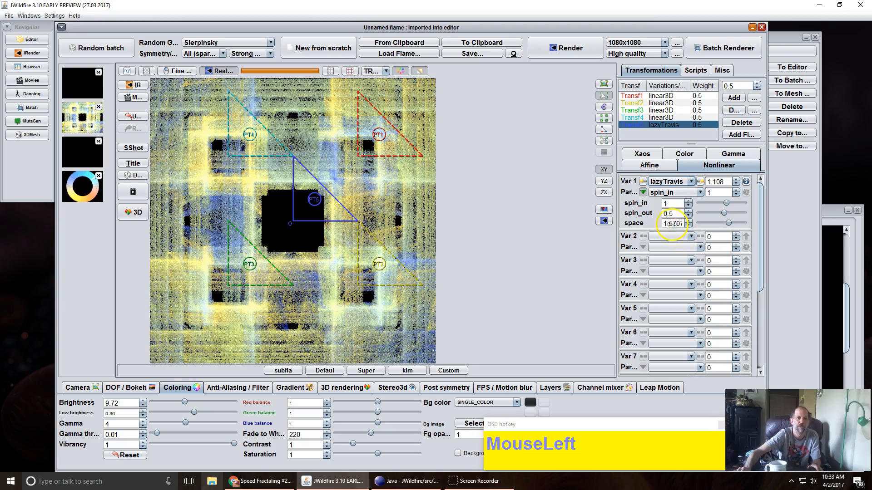
drag(671, 223, 482, 258)
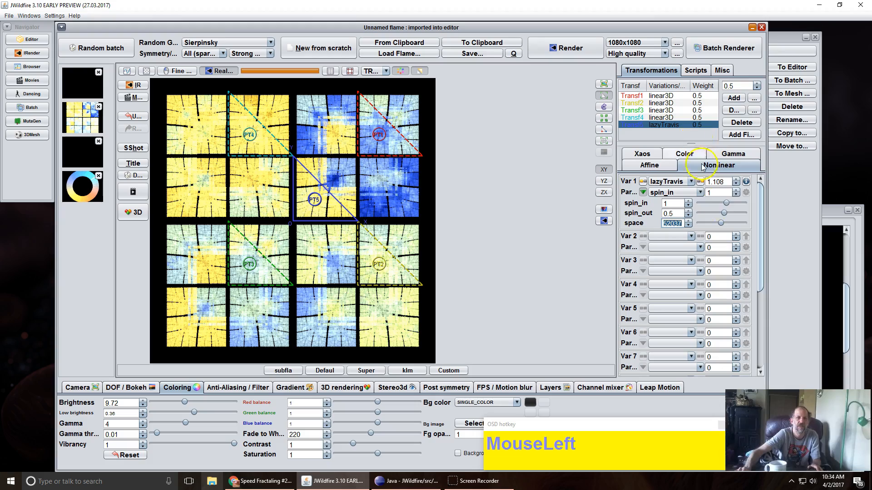
Set Transf5's lazyTravis amount to 0.996 and add circlecrop as its second variation.
drag(722, 185, 706, 225)
drag(709, 182, 716, 195)
click(671, 237)
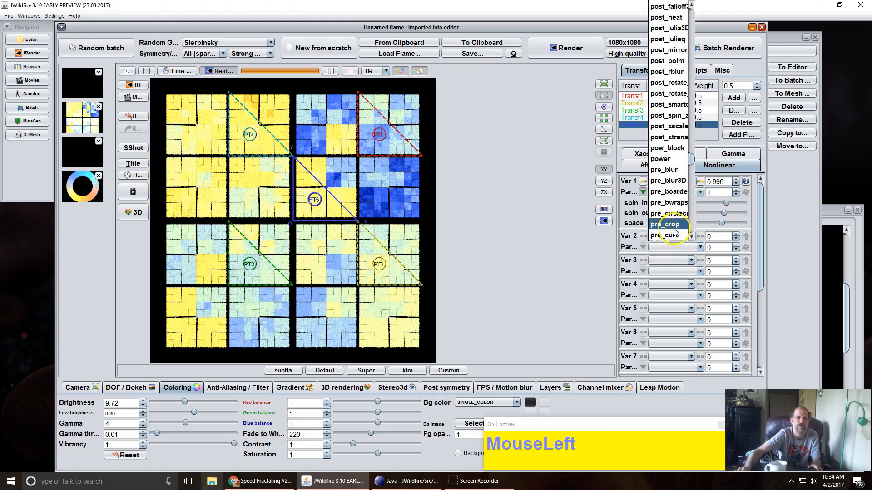
scroll(666, 140, up, 3)
scroll(666, 141, up, 15)
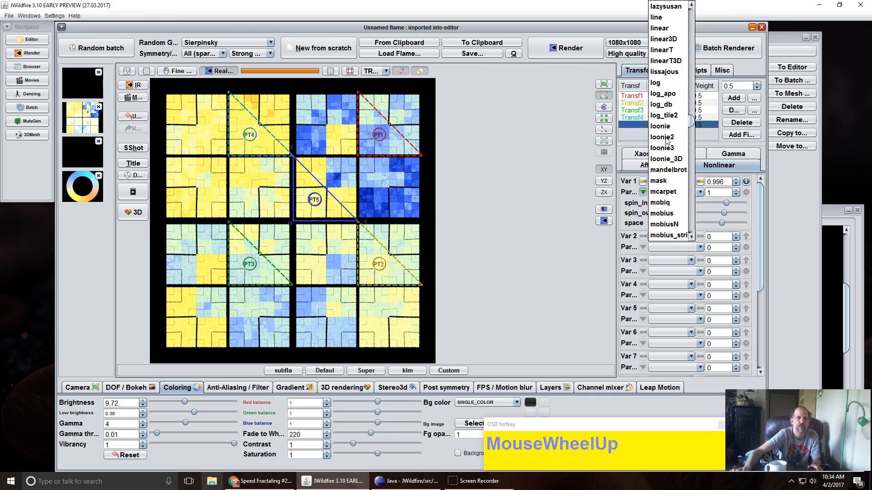
scroll(666, 141, up, 15)
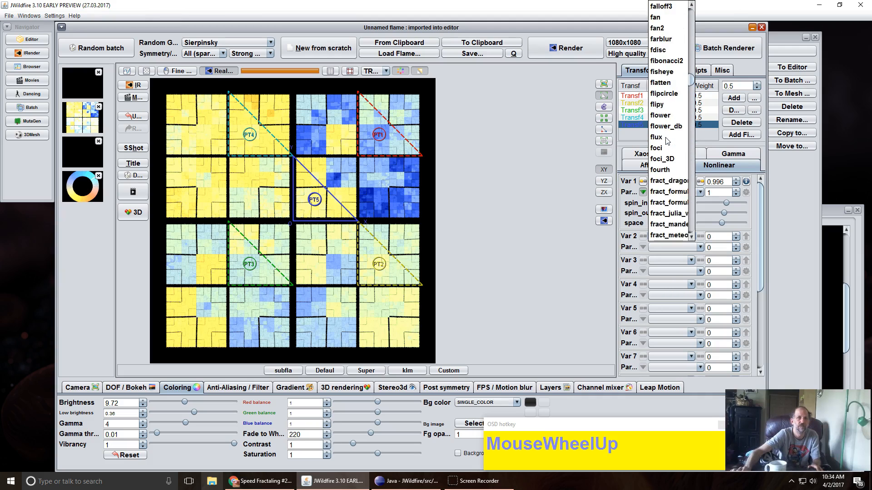
scroll(667, 141, up, 15)
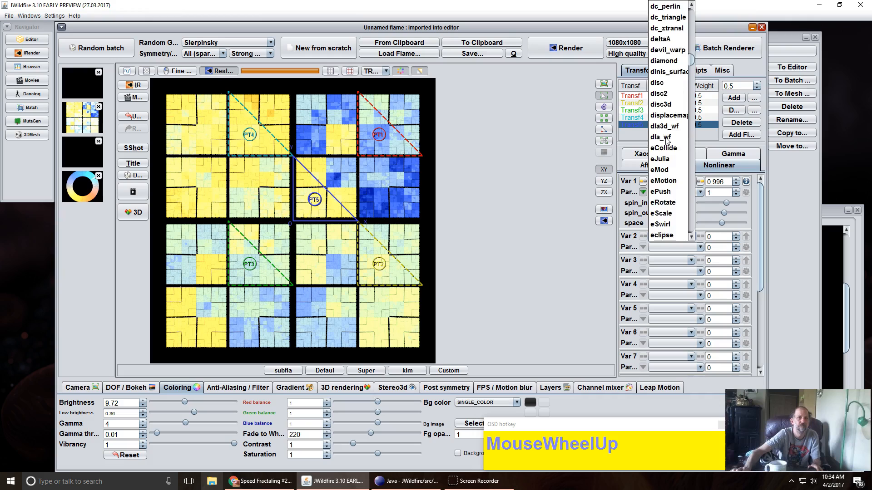
scroll(667, 140, up, 1)
scroll(666, 141, up, 8)
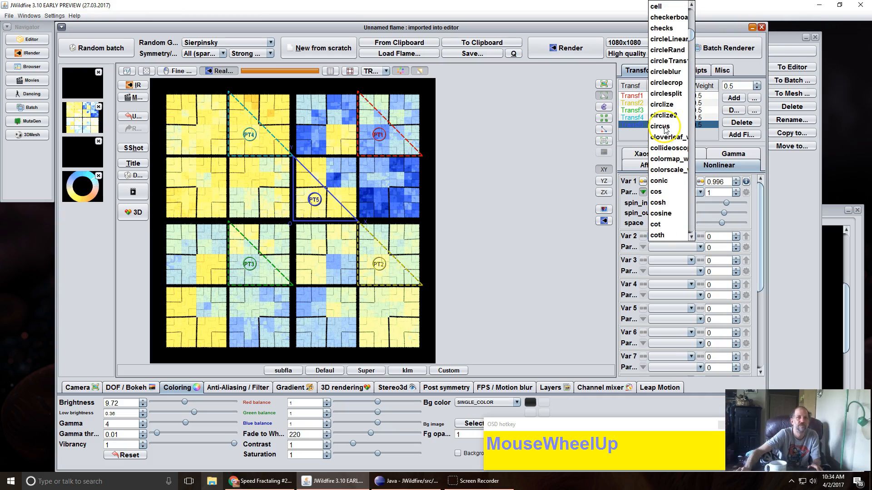
click(671, 82)
click(672, 139)
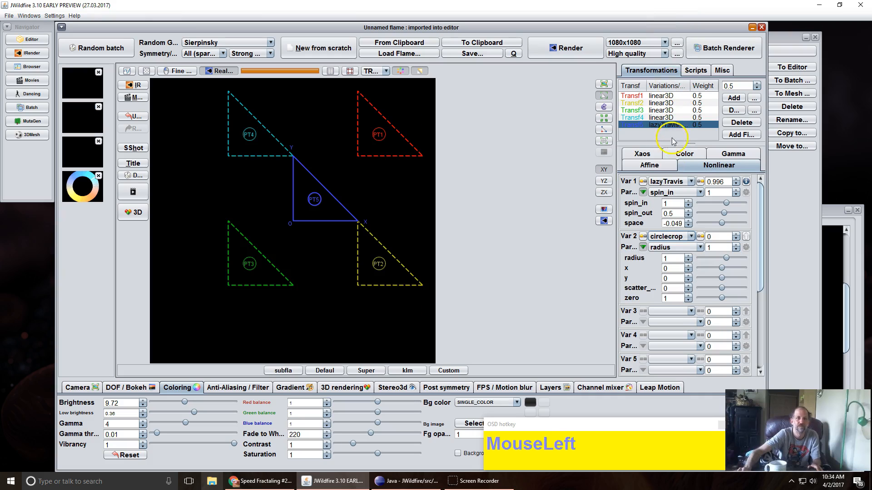
Give circlecrop an amount of 0.36 and a radius of 0.484, and lower the lazyTravis amount to 0.7.
drag(716, 242, 753, 241)
drag(678, 258, 668, 288)
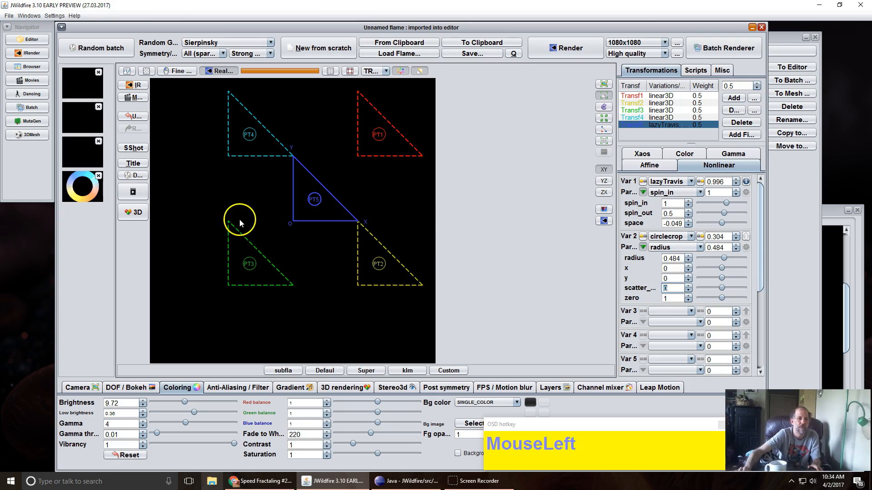
drag(724, 180, 687, 193)
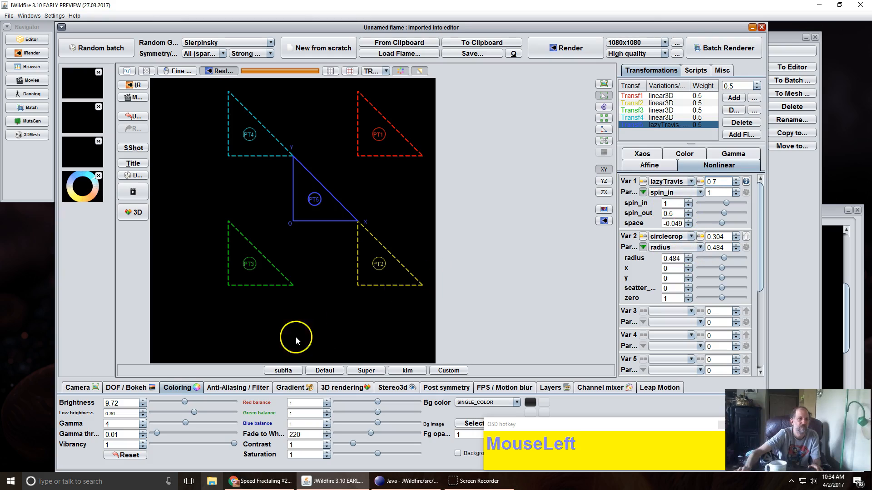
drag(709, 235, 727, 236)
Change Transf5's draw mode to NORMAL.
click(683, 152)
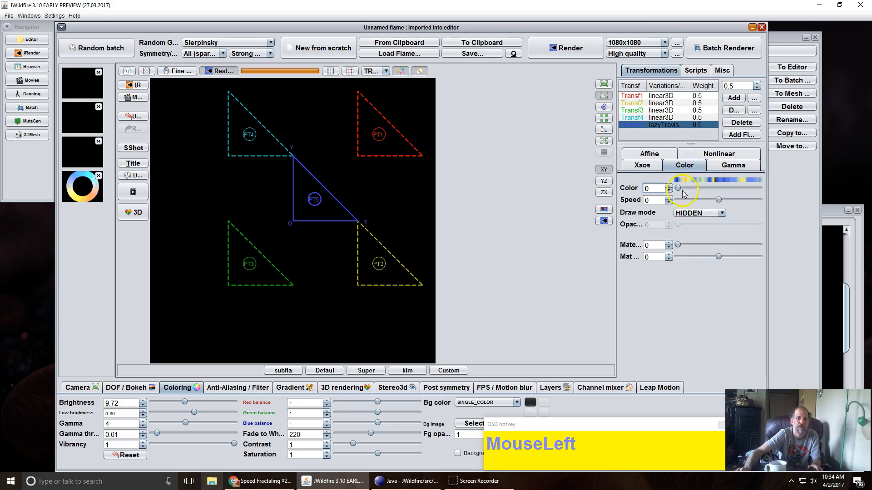
click(688, 215)
click(688, 225)
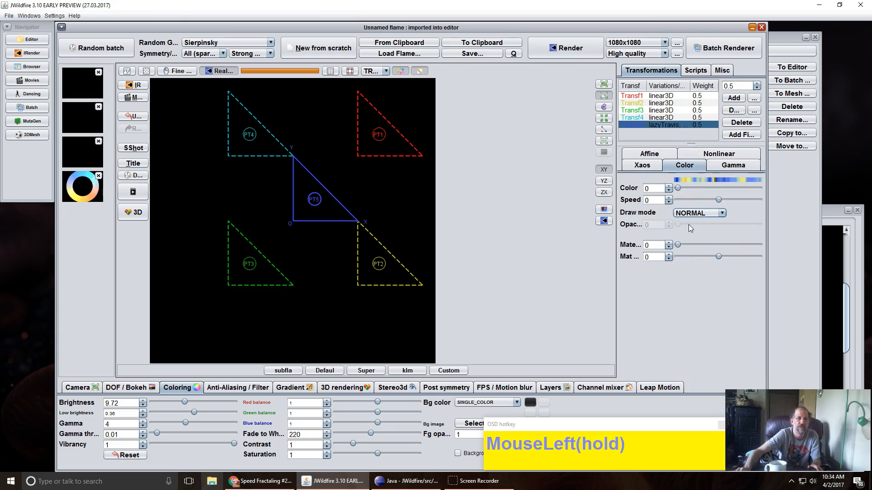
Set the lazyTravis amount to 1.04 and circlecrop's amount to 0.34, zero to 0.052 and scatter to 0.48.
click(722, 153)
drag(718, 182, 740, 180)
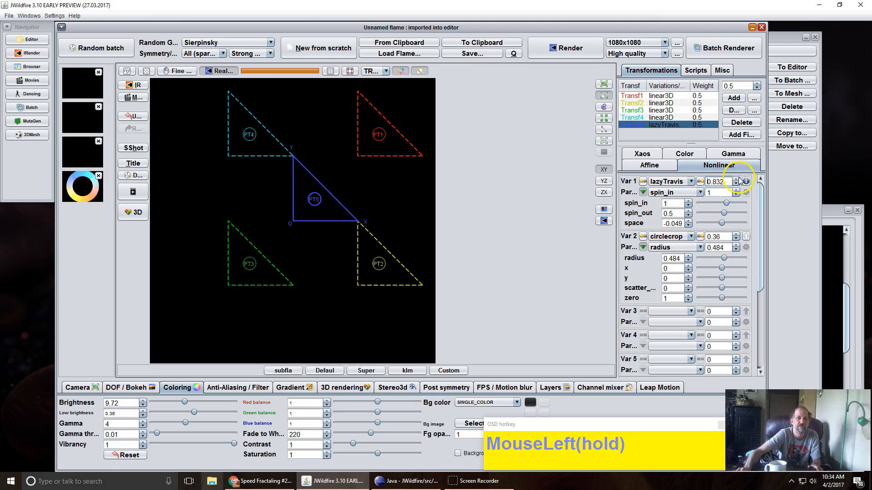
drag(722, 237, 714, 238)
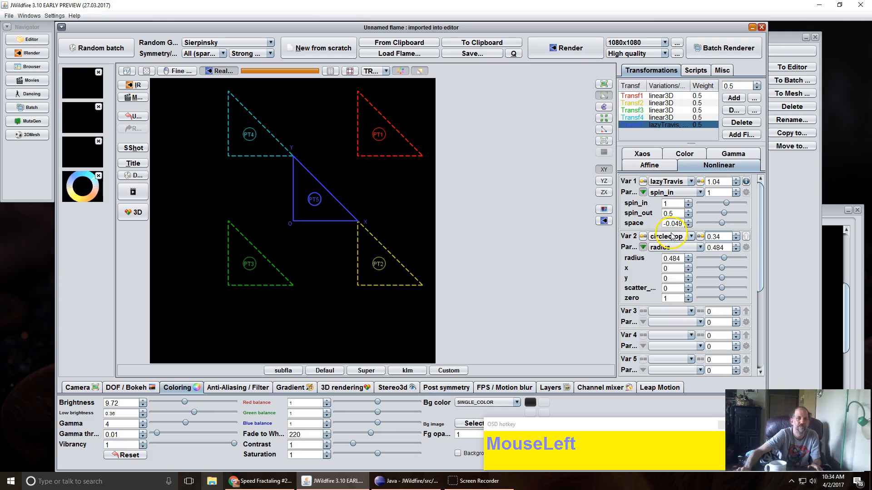
click(675, 290)
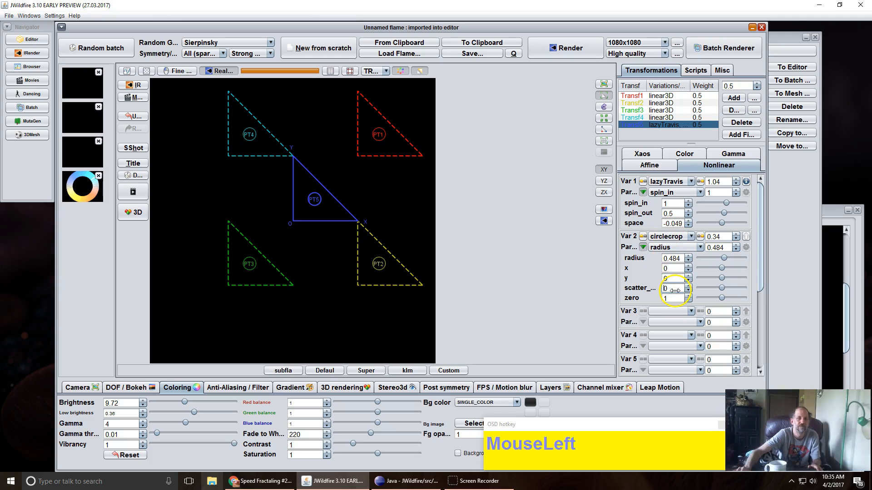
drag(672, 299, 579, 301)
drag(669, 289, 725, 248)
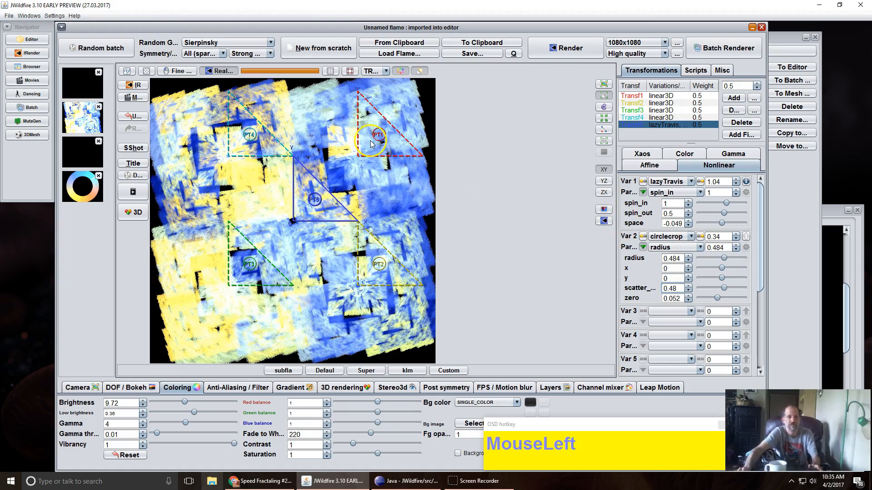
Lower circlecrop's amount to -0.032 and the lazyTravis amount to 0.932.
drag(723, 238, 691, 250)
click(716, 240)
drag(715, 238, 707, 248)
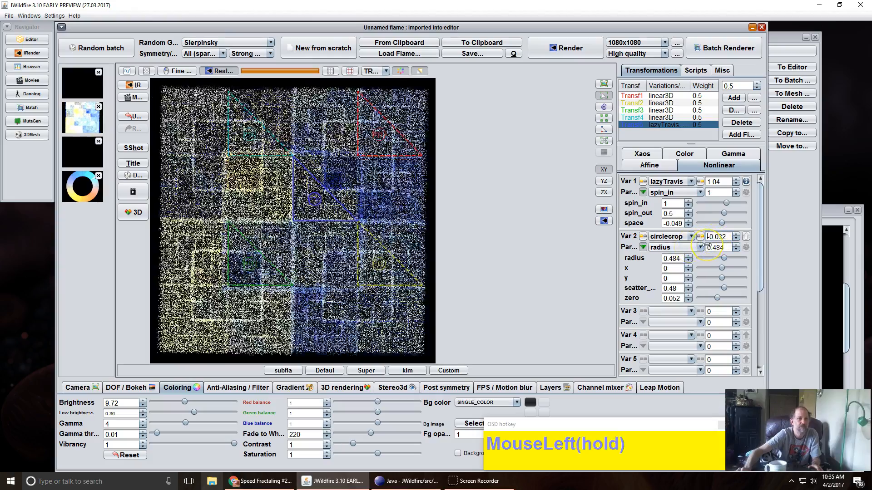
drag(714, 181, 723, 190)
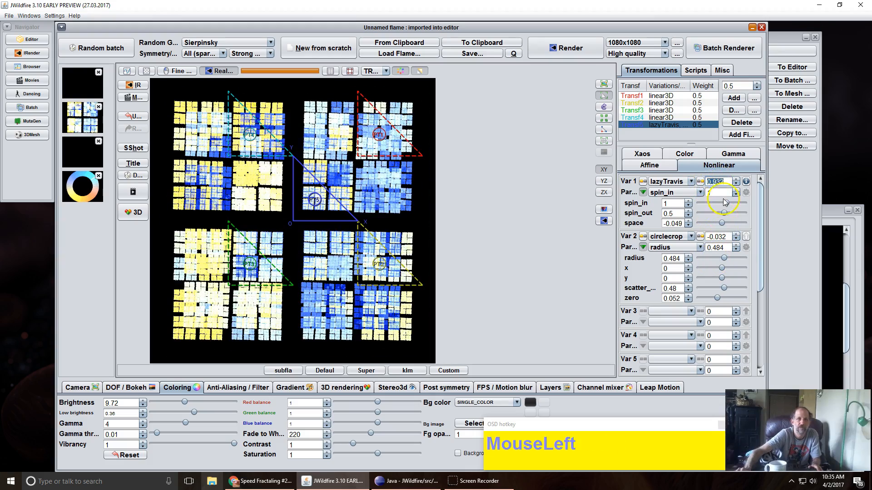
Return Transf5's draw mode to HIDDEN.
click(685, 154)
click(689, 218)
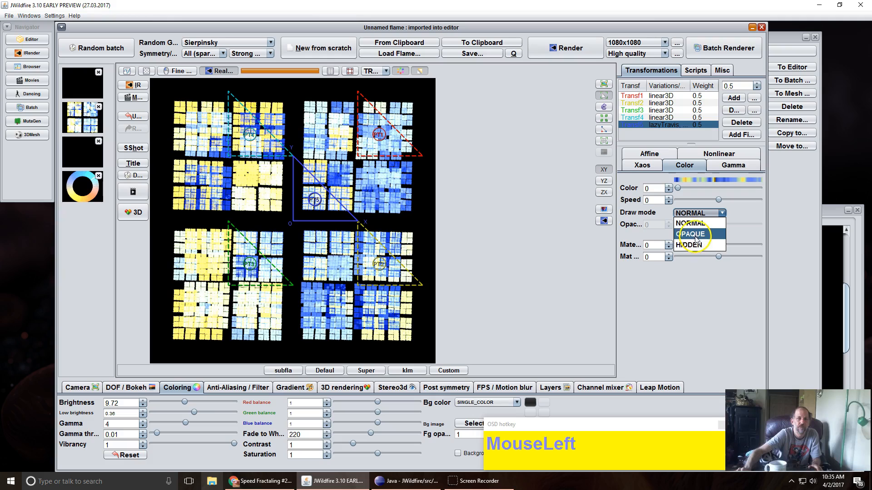
click(695, 245)
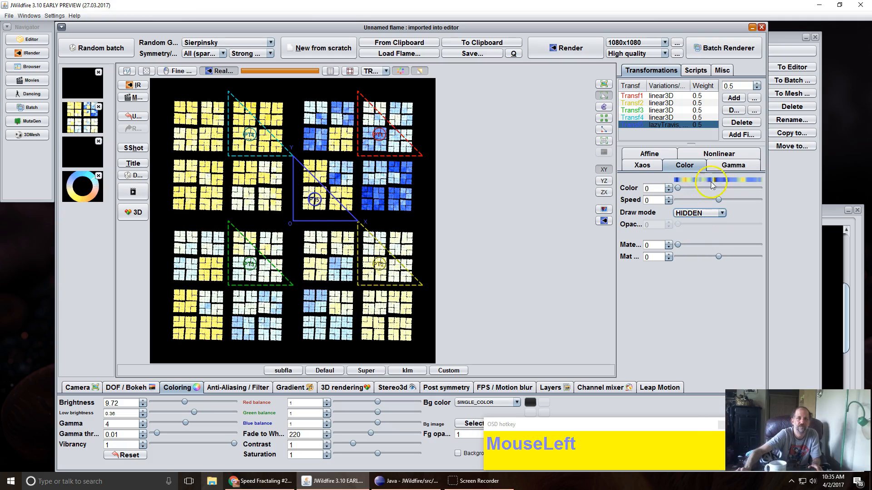
Try circlecrop with an amount of 0.556, a scatter of -1.092 and a radius of -0.624.
click(719, 154)
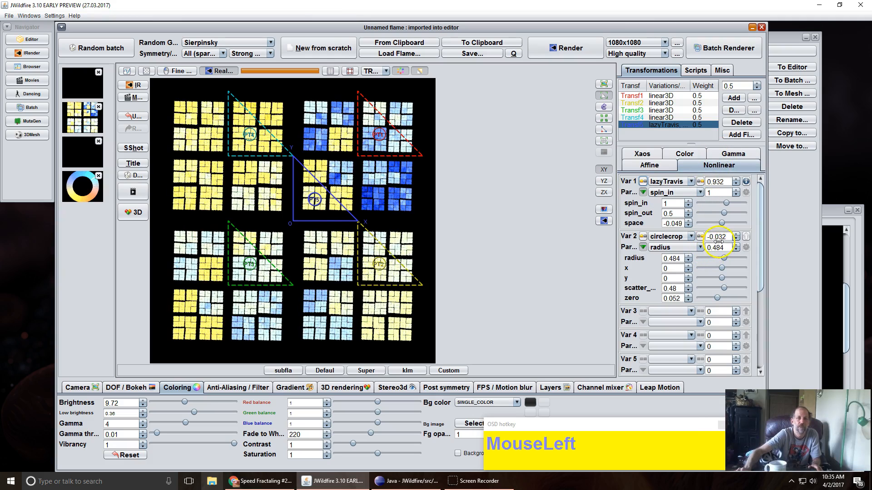
drag(716, 241, 720, 237)
drag(736, 228, 787, 206)
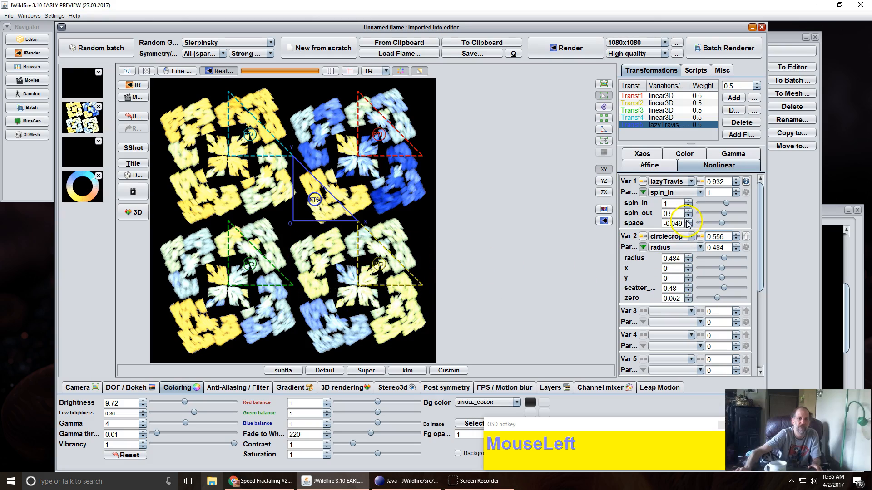
drag(677, 258, 630, 290)
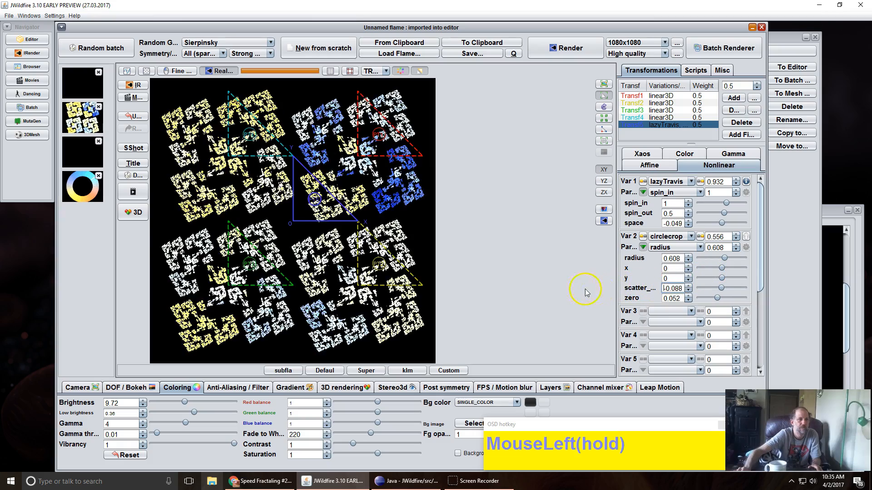
drag(539, 280, 540, 279)
drag(671, 258, 673, 259)
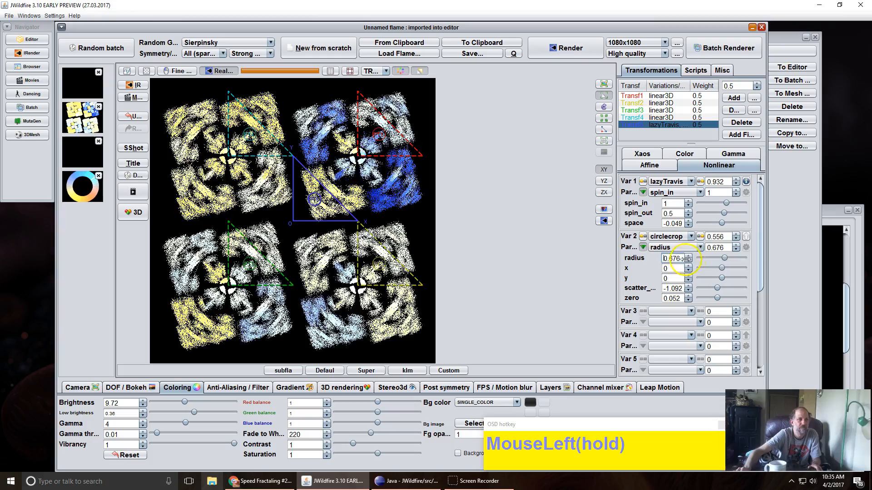
drag(752, 257, 533, 220)
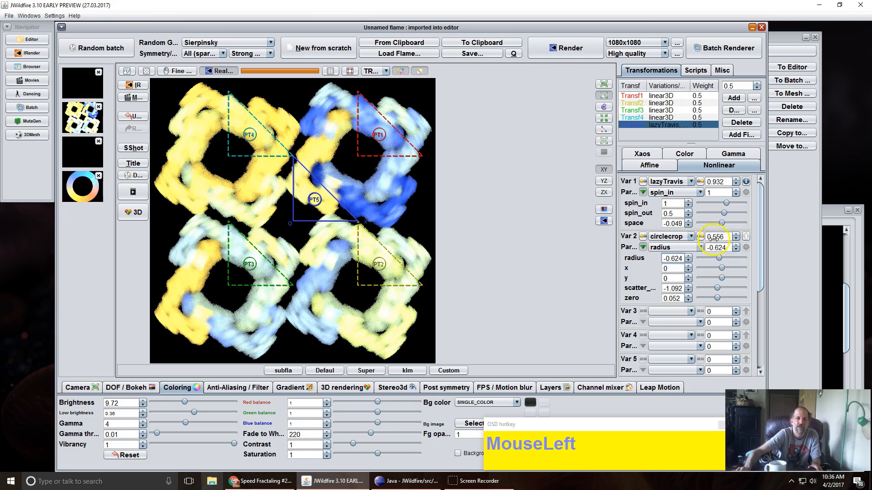
Replace Transf5's second variation, circlecrop, with post_circlecrop.
click(660, 237)
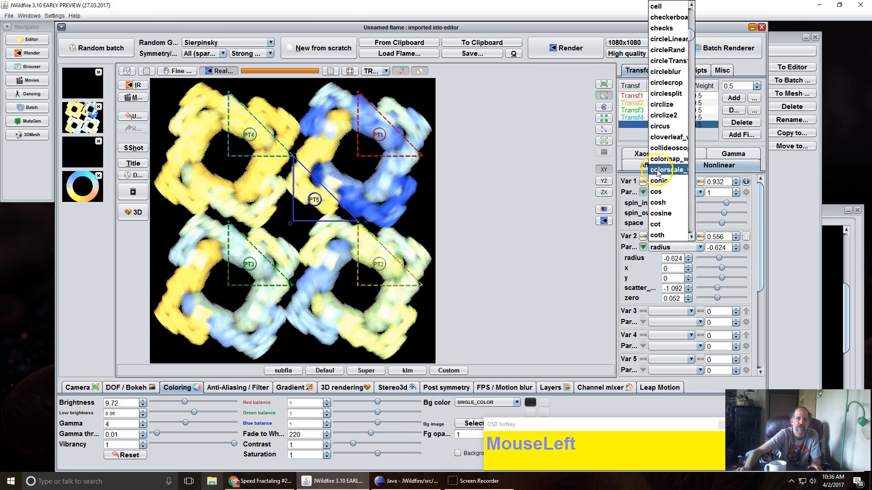
scroll(660, 139, down, 10)
scroll(659, 138, down, 20)
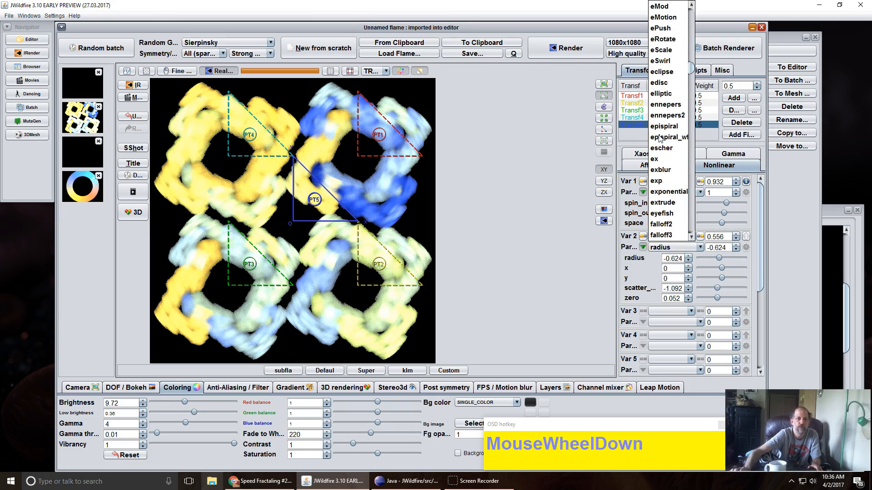
scroll(659, 139, down, 20)
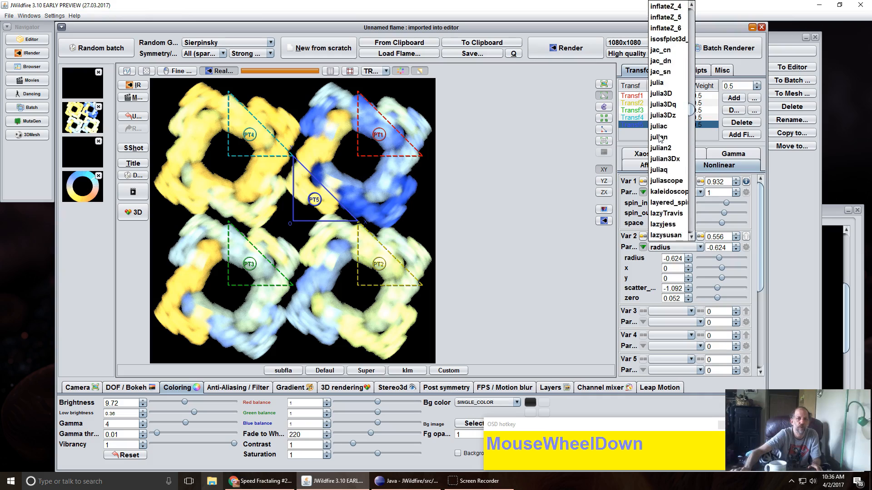
scroll(660, 139, down, 7)
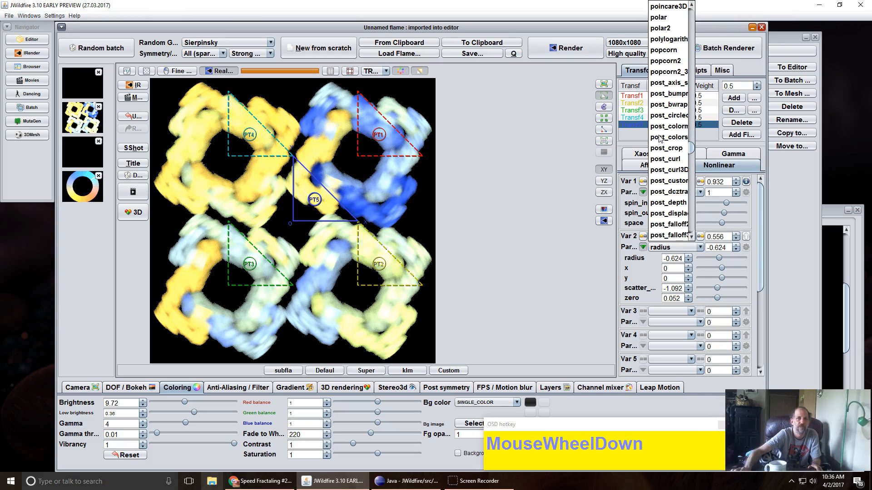
click(673, 119)
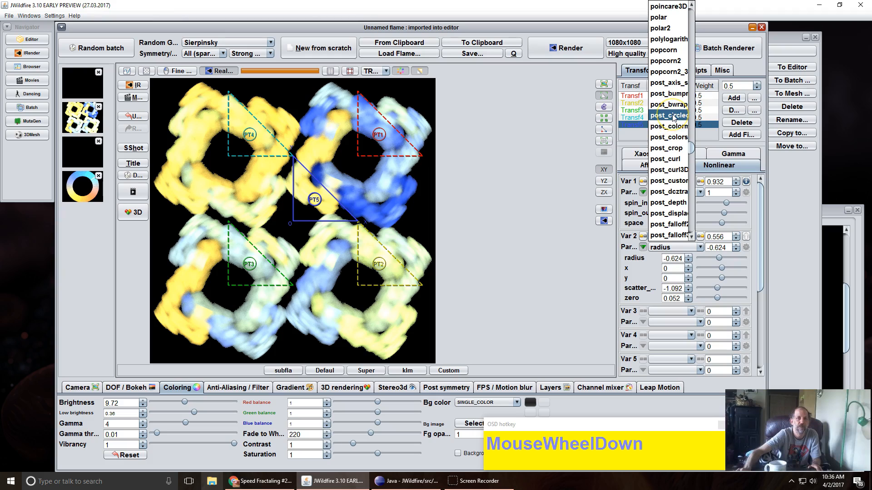
click(673, 117)
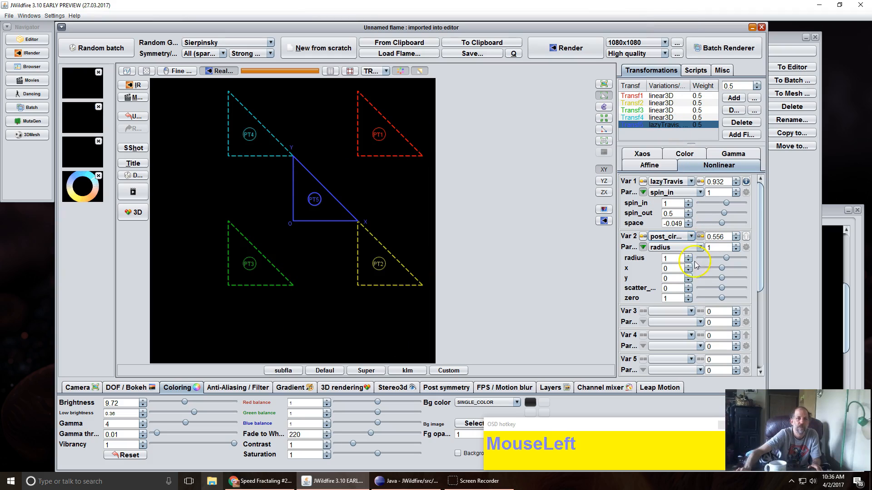
Set post_circlecrop's amount to 0.136, zero to 0.008 and radius to 1.524, and vary its scatter.
drag(719, 237, 560, 303)
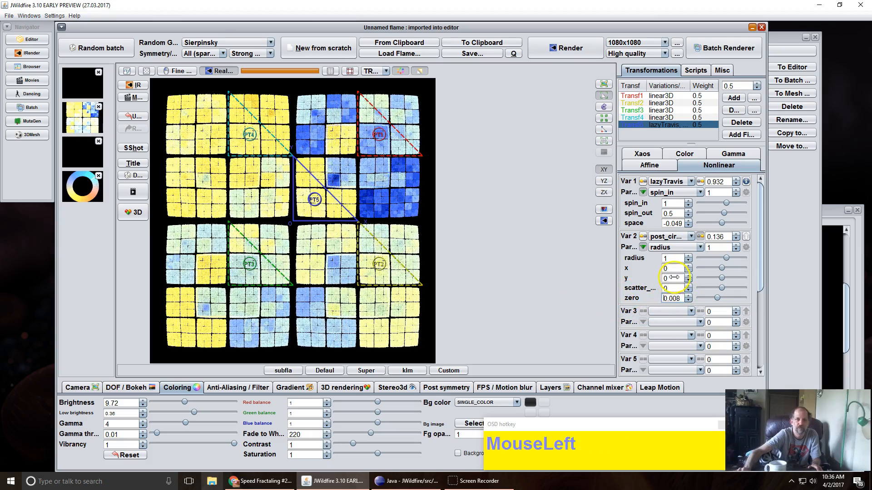
drag(667, 289, 772, 250)
drag(671, 258, 637, 269)
drag(720, 247, 742, 242)
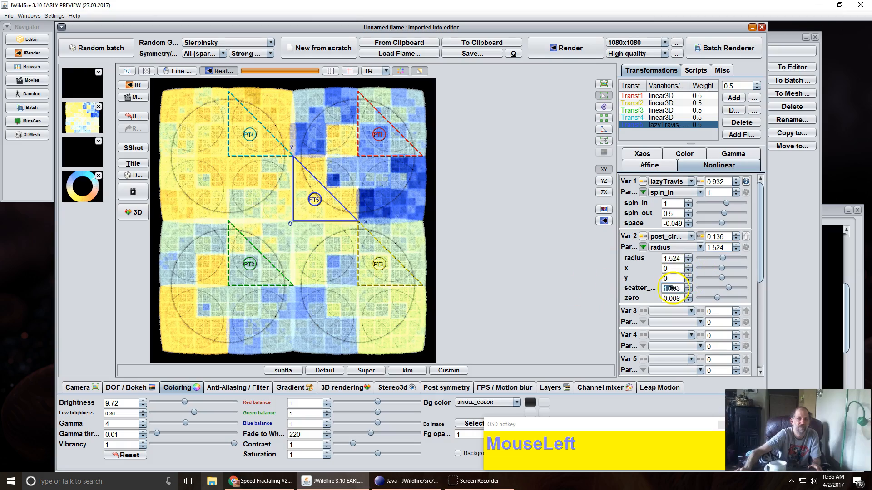
drag(661, 298, 661, 298)
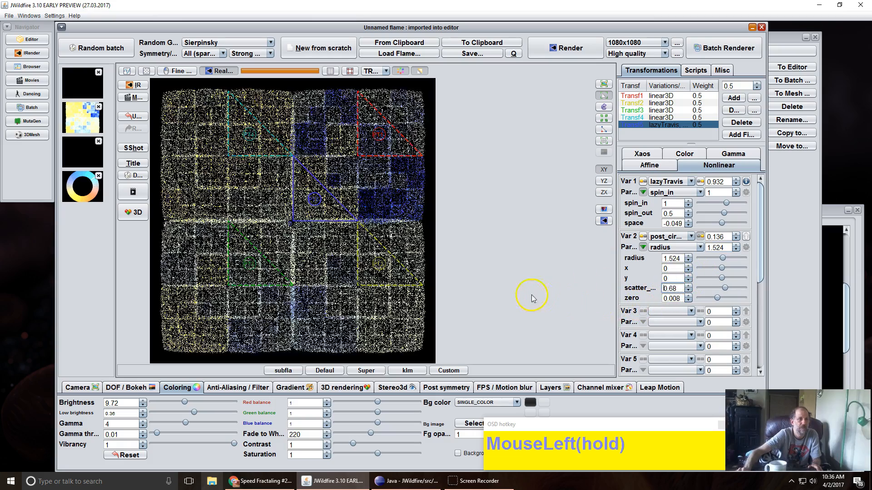
drag(592, 290, 632, 286)
Raise post_circlecrop's amount to 0.544, reduce its radius to 0.328 and set its scatter to 1.176.
drag(714, 239, 769, 229)
drag(671, 257, 536, 264)
drag(681, 296, 668, 296)
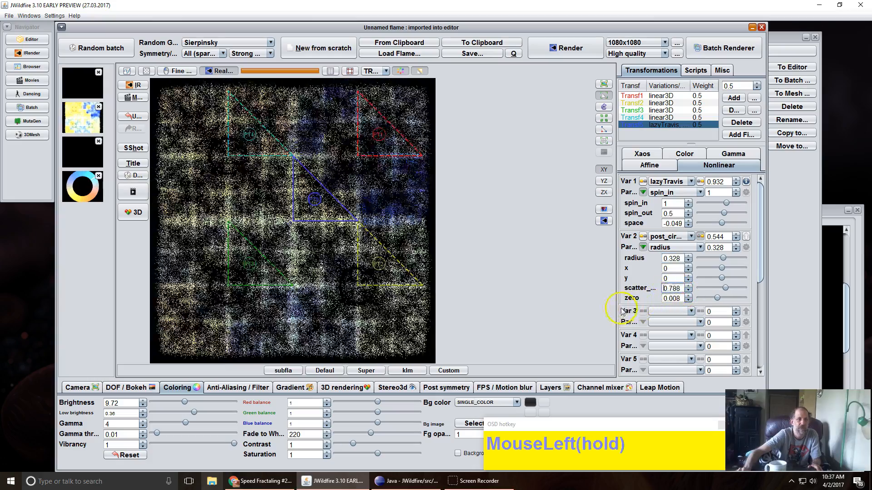
drag(532, 309, 414, 293)
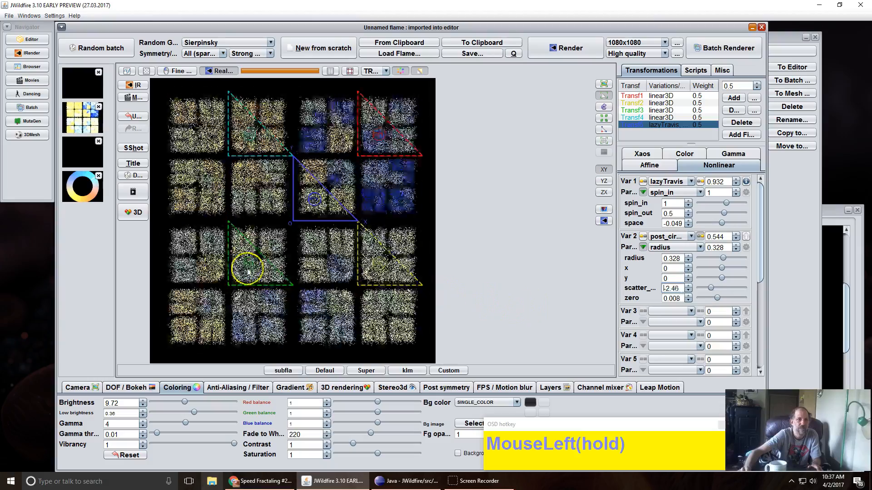
drag(464, 253, 576, 269)
drag(607, 246, 670, 221)
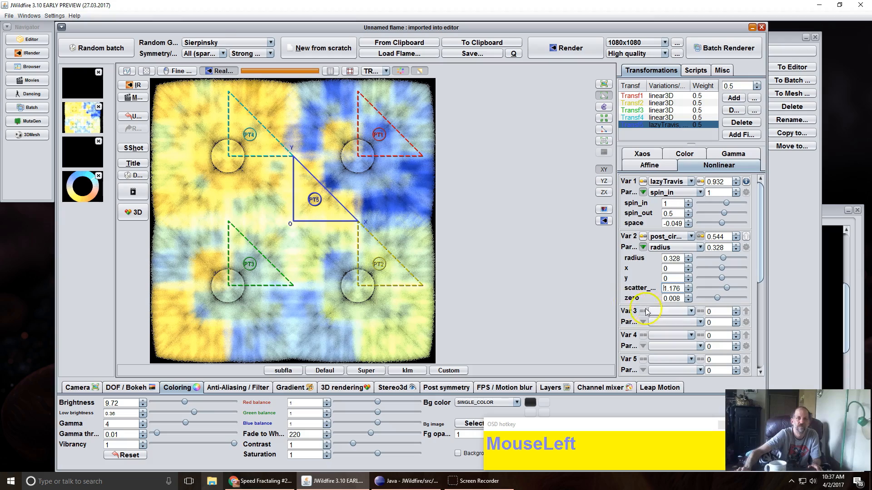
Set lazyTravis's spin_in to 1.324 and its spin_out to 0.72.
drag(677, 212, 629, 228)
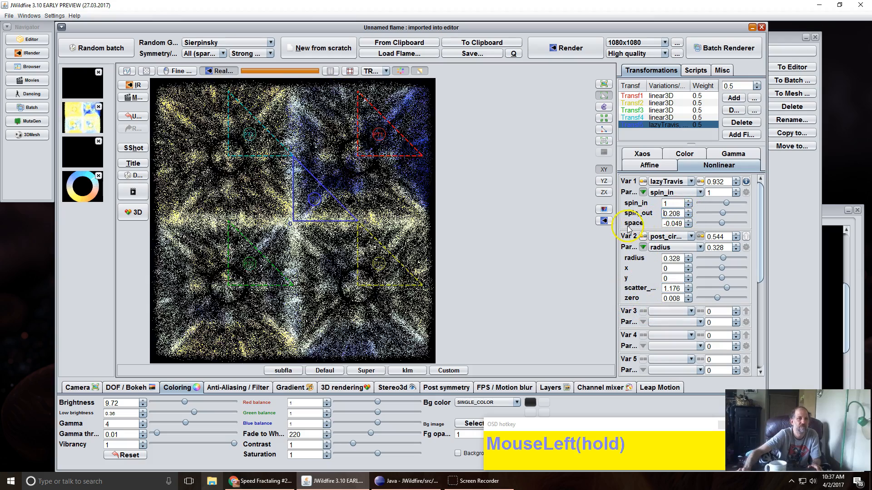
drag(687, 216, 720, 192)
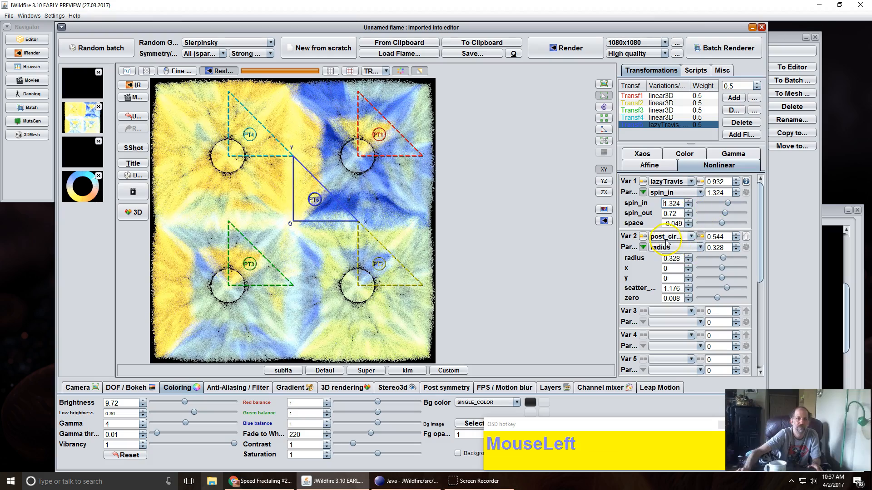
Replace Transf5's post_circlecrop with pre_circlecrop, using an amount of 0.22, a scatter of 0.372 and a zero of 0.06.
click(666, 243)
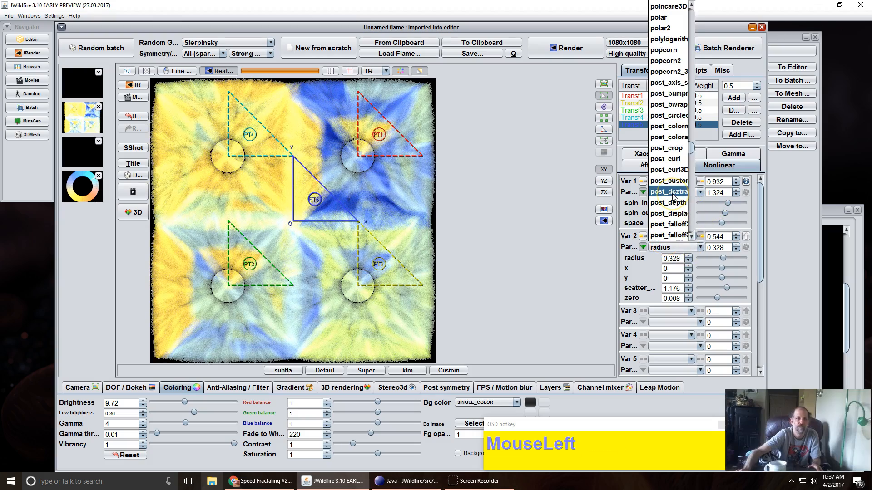
scroll(673, 196, down, 7)
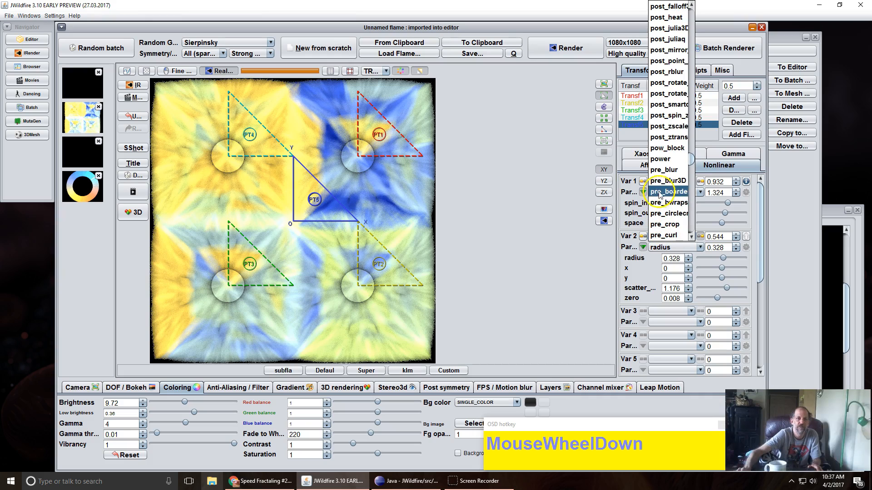
click(669, 213)
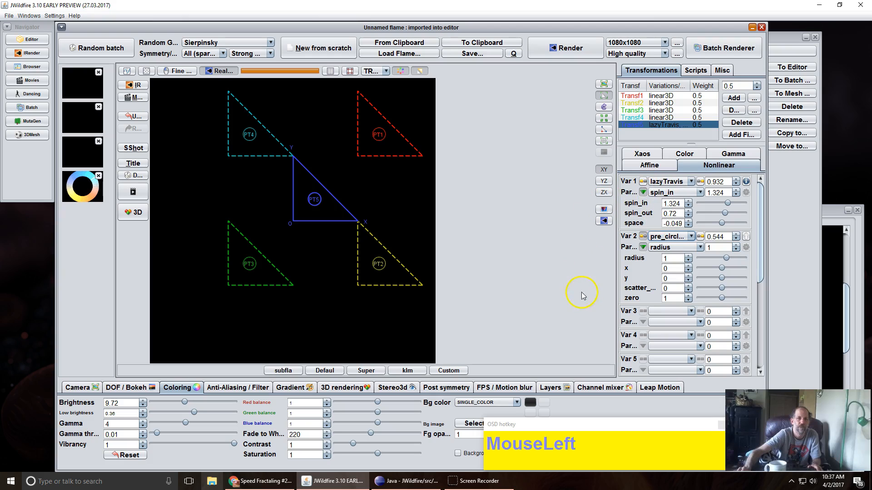
click(715, 237)
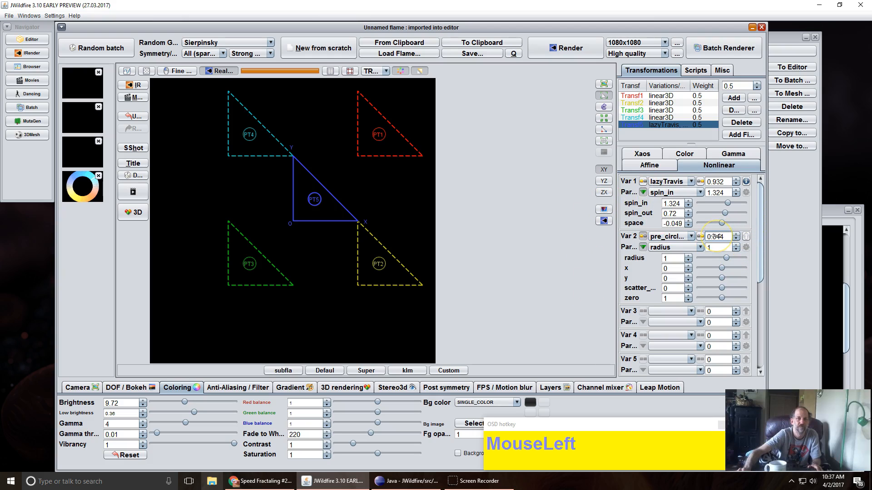
click(671, 298)
drag(670, 300, 686, 254)
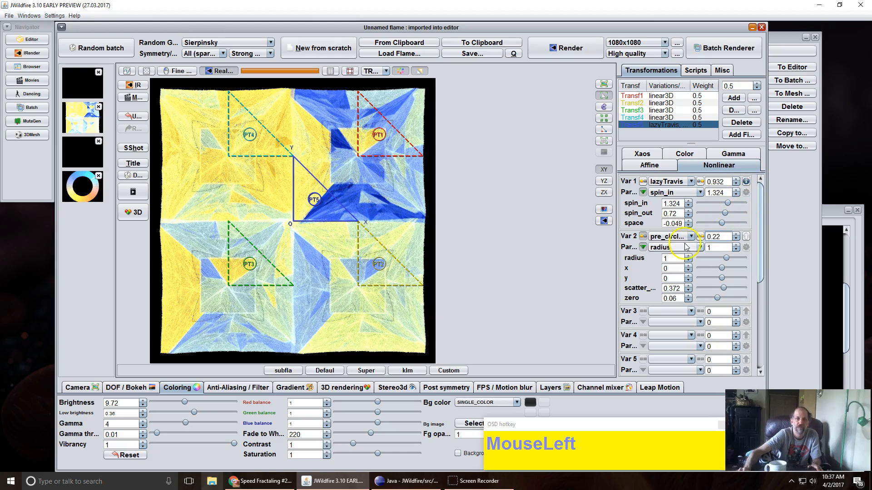
Set pre_circlecrop's amount to 0.4, radius to 2.12, scatter to 0.96 and zero to -0.06, and lower lazyTravis's amount to 0.828.
drag(721, 236, 739, 200)
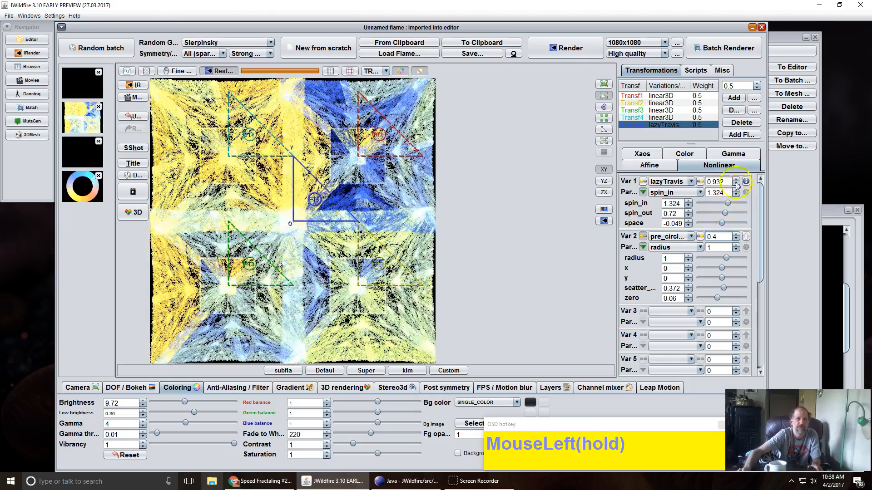
drag(723, 182, 712, 184)
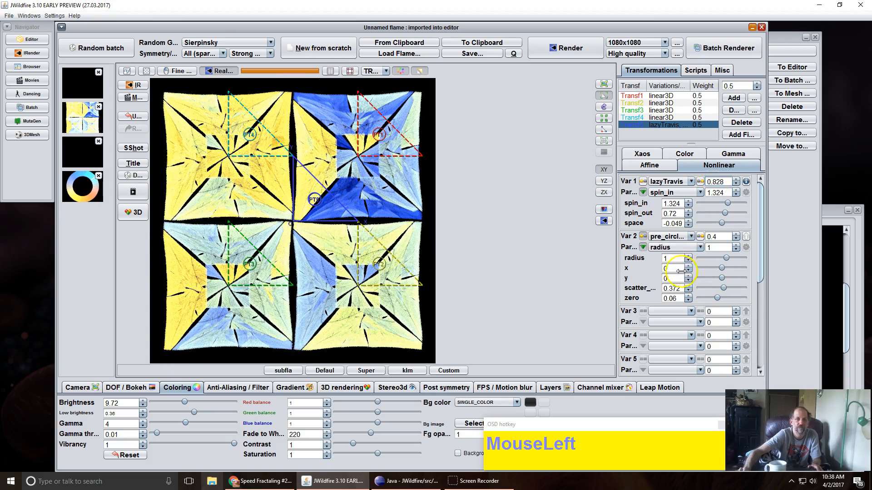
drag(678, 259, 804, 180)
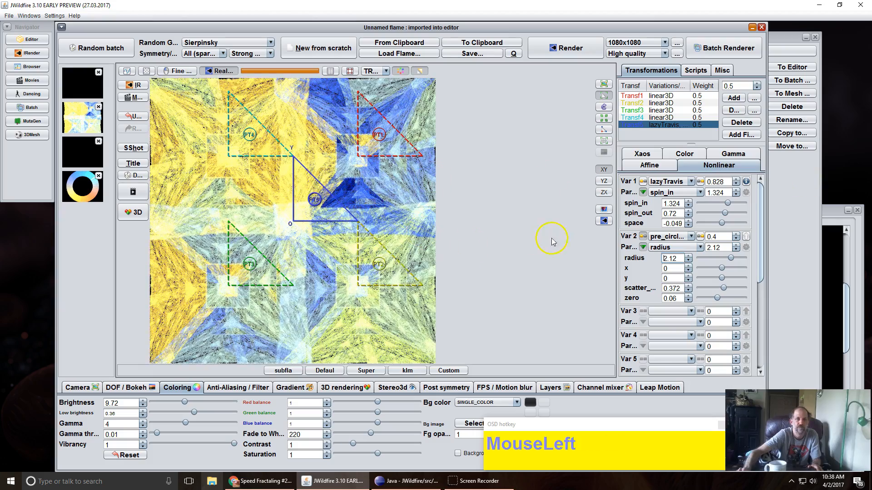
drag(670, 299, 406, 230)
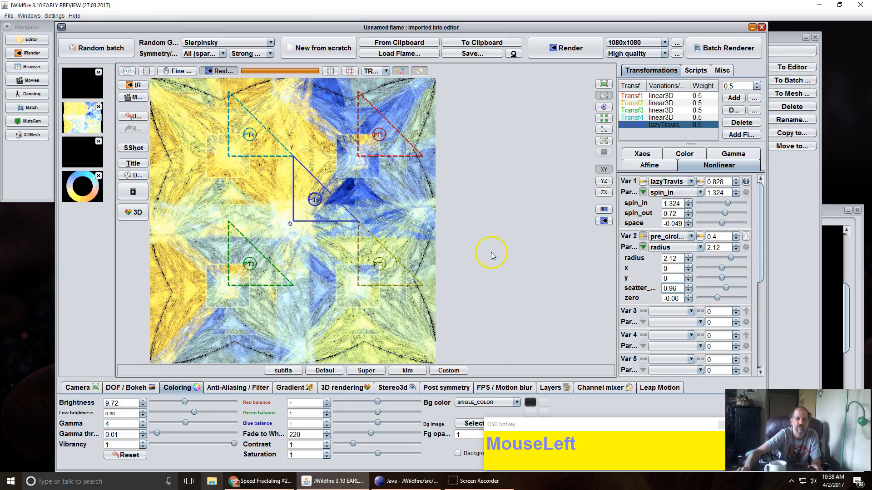
Set pre_circlecrop's amount to 1.524, radius to 0.332 and scatter to 0.256, and reduce lazyTravis's amount to 0.78.
drag(668, 259, 460, 235)
drag(716, 236, 747, 175)
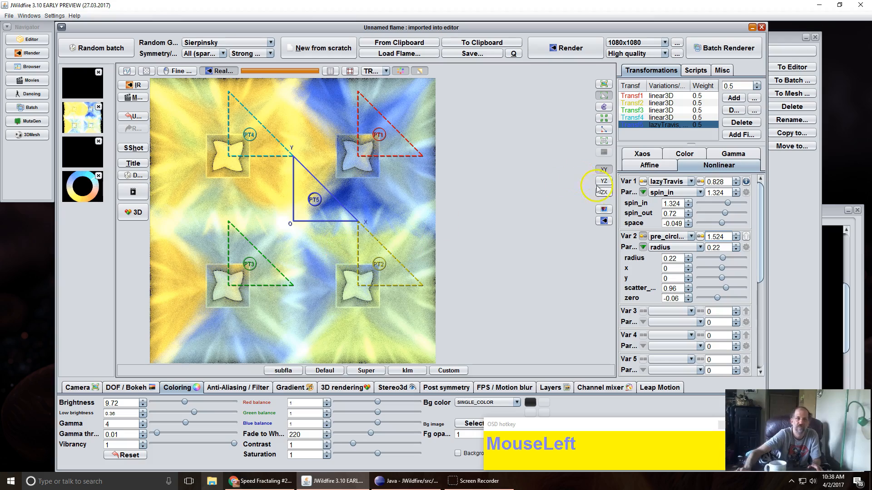
click(721, 181)
mouse_move(721, 182)
mouse_down()
mouse_move(763, 172)
mouse_move(704, 201)
mouse_move(709, 194)
mouse_up()
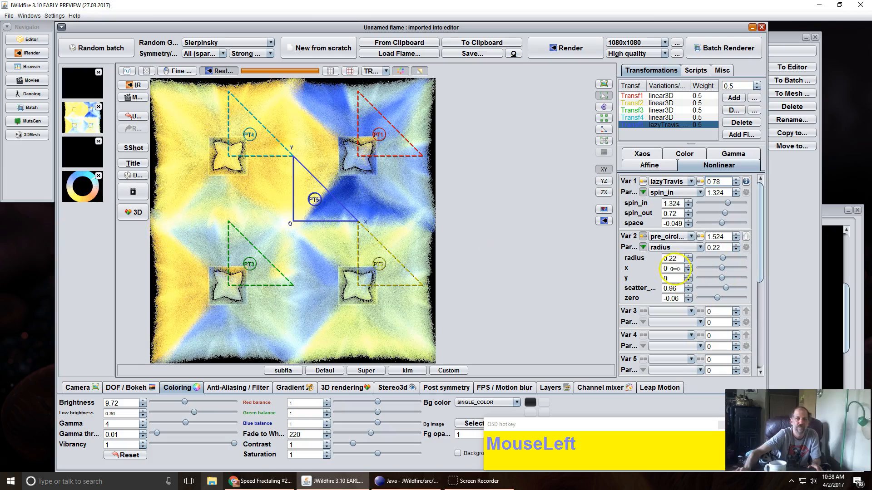
drag(678, 258, 584, 261)
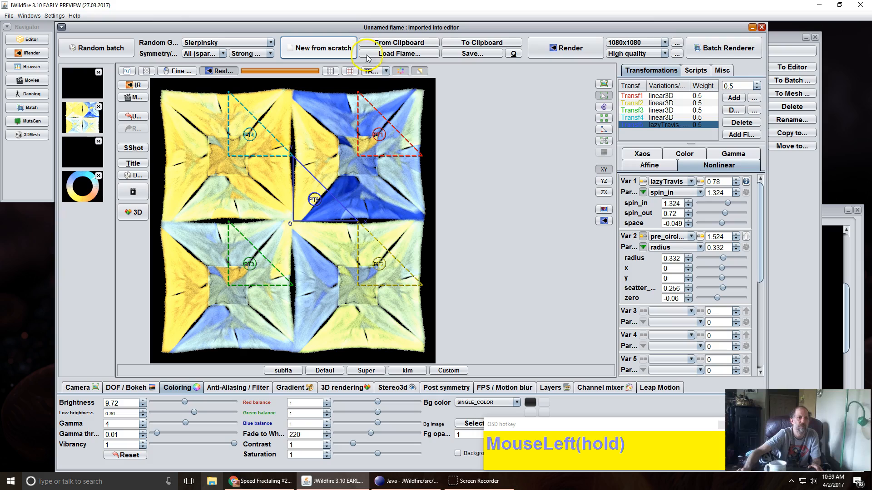
Open the blank flame and add a first transform that uses circlecrop instead of linear3D.
click(79, 94)
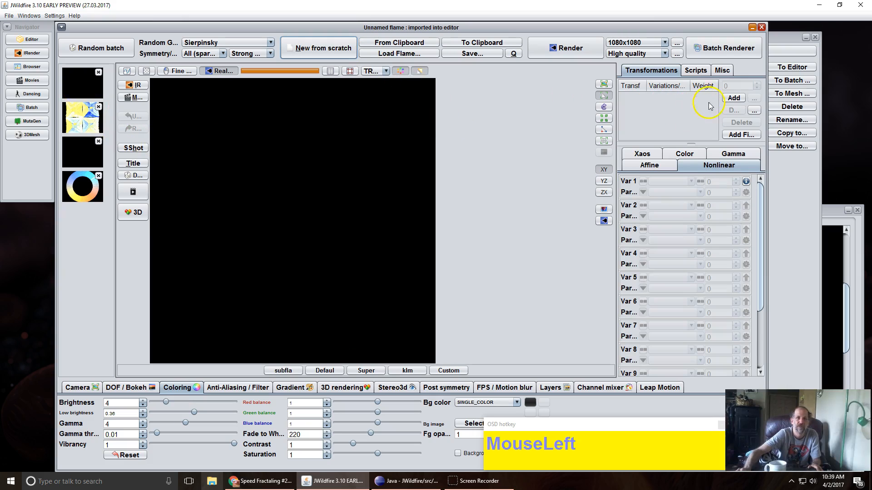
click(739, 99)
click(670, 184)
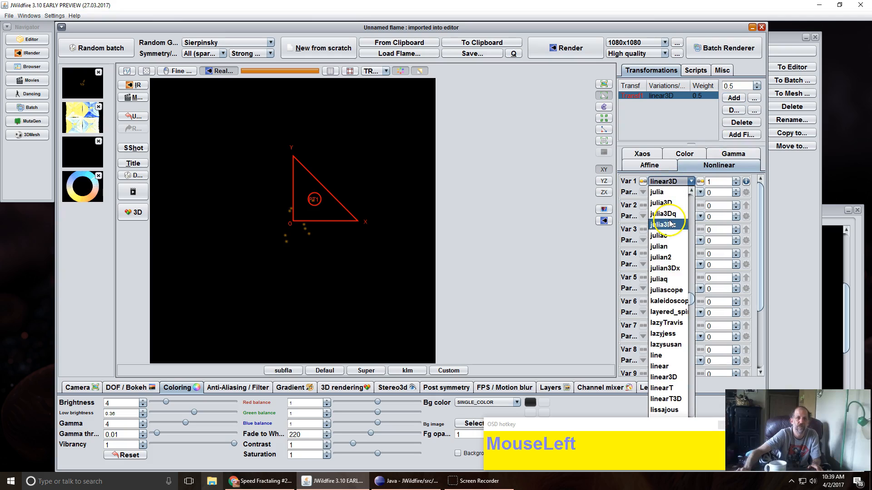
scroll(671, 223, up, 10)
scroll(670, 223, up, 20)
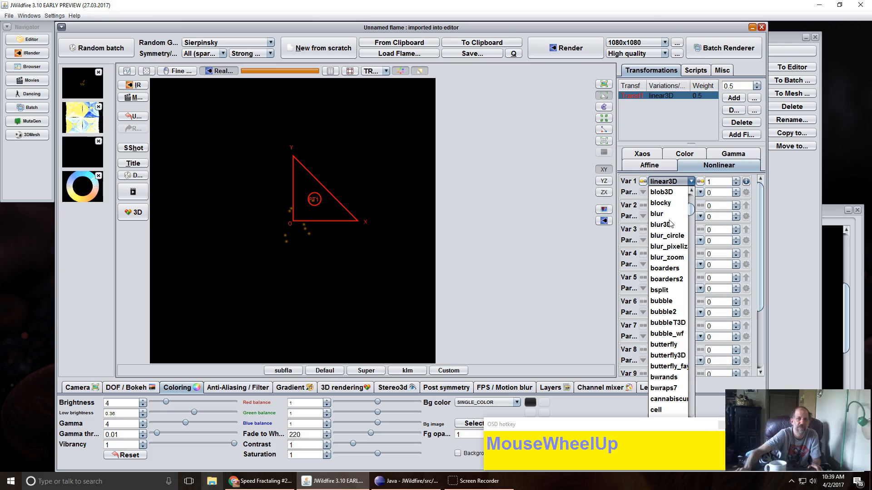
scroll(653, 249, down, 7)
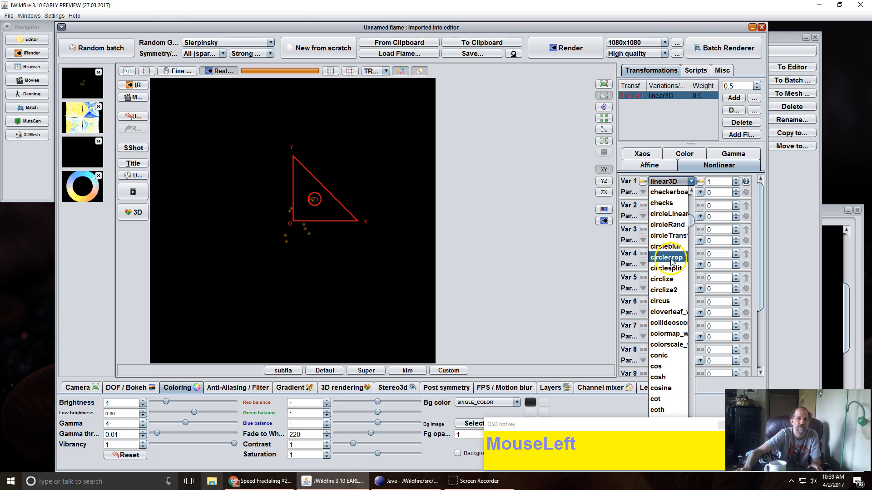
click(671, 258)
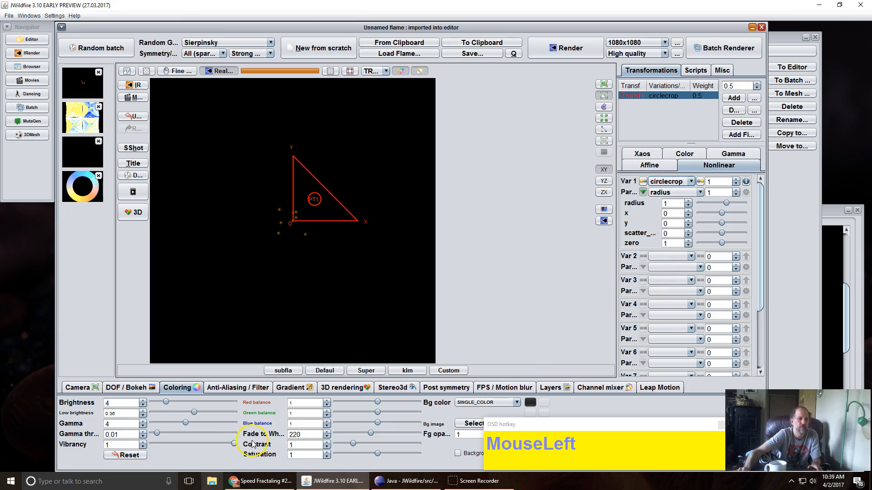
Apply the south-sea-bather gradient to the new flame and raise its brightness to 10.64.
click(286, 388)
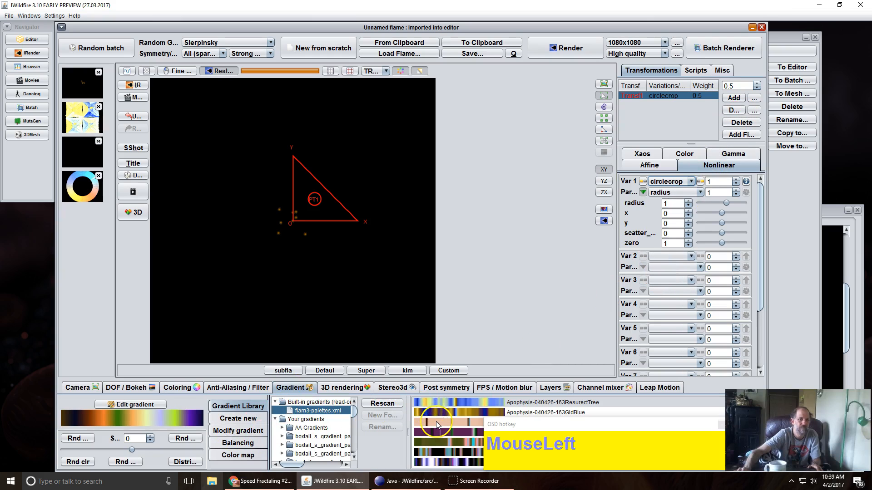
scroll(442, 446, up, 5)
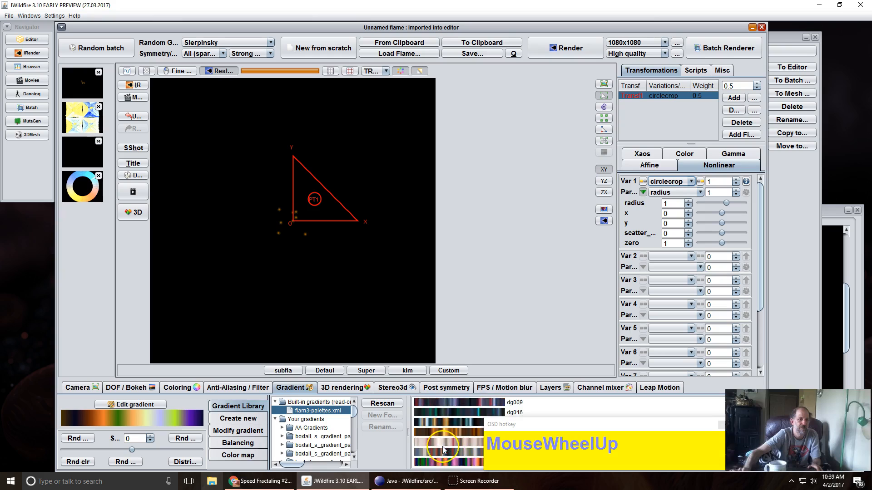
scroll(442, 446, up, 4)
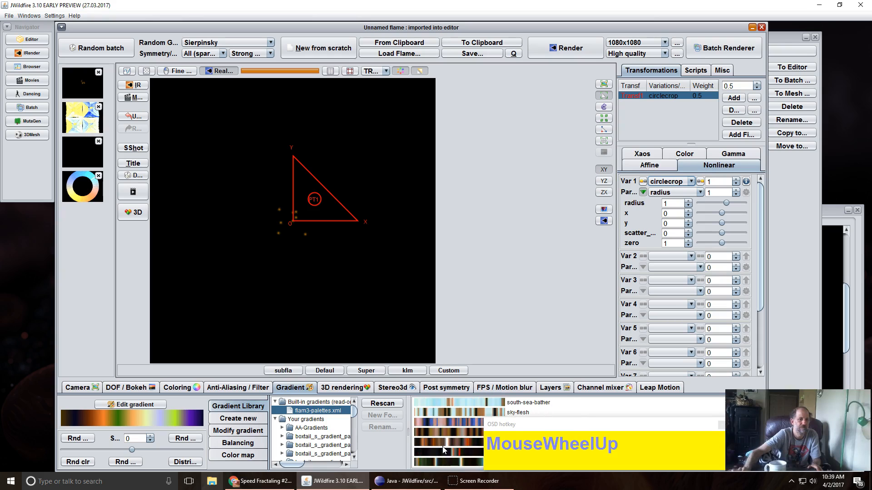
click(427, 401)
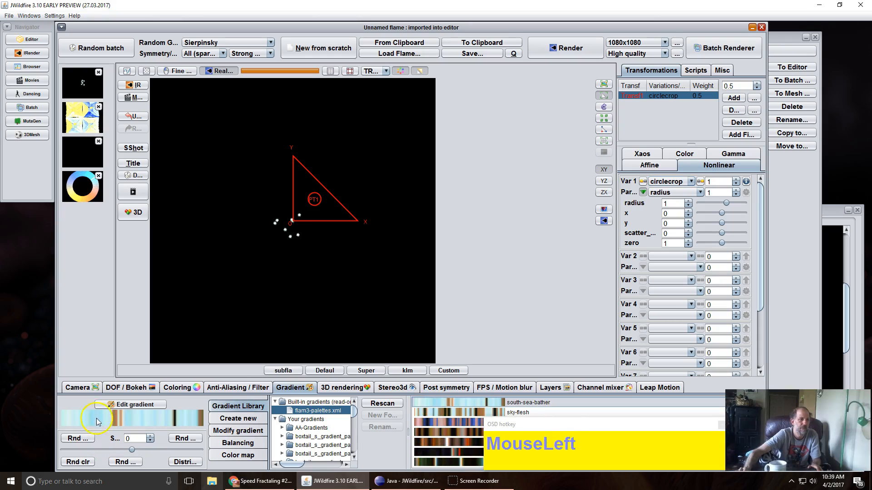
click(177, 390)
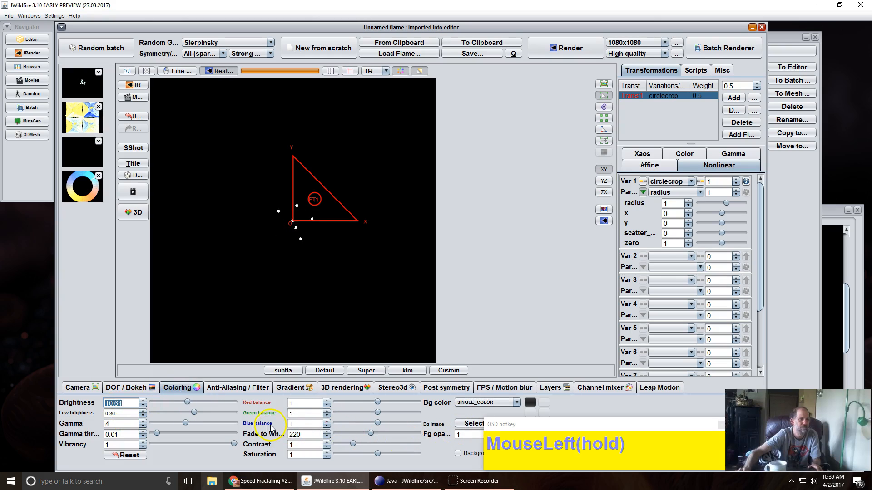
Add a second linear3D transform, offset its triangle down and to the right, and rotate Transf1's triangle counterclockwise.
click(734, 98)
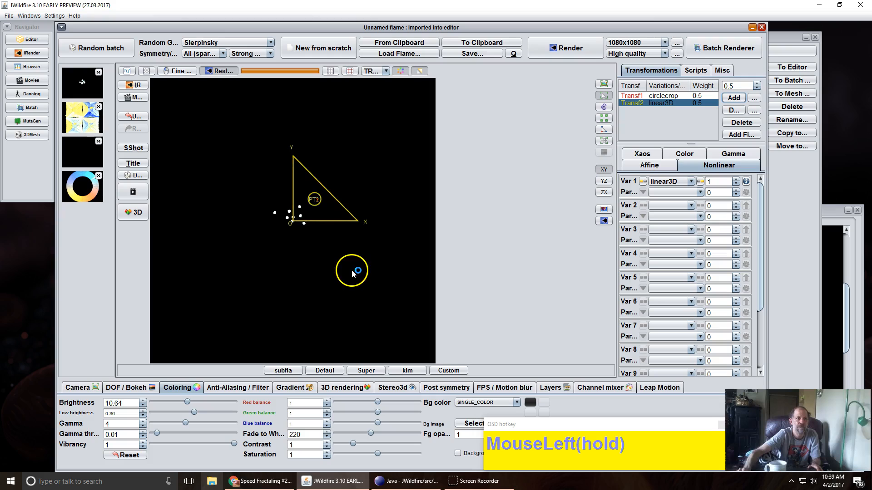
scroll(335, 239, down, 5)
scroll(334, 239, up, 5)
click(311, 201)
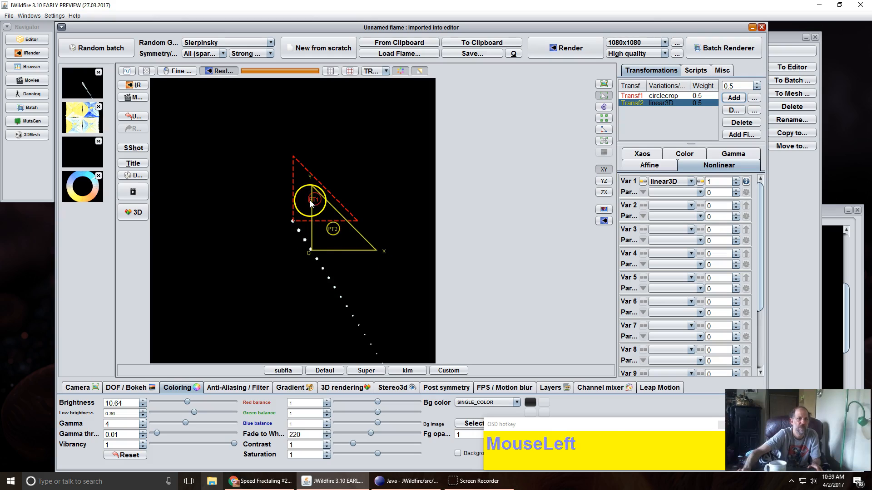
click(307, 207)
drag(308, 208, 376, 194)
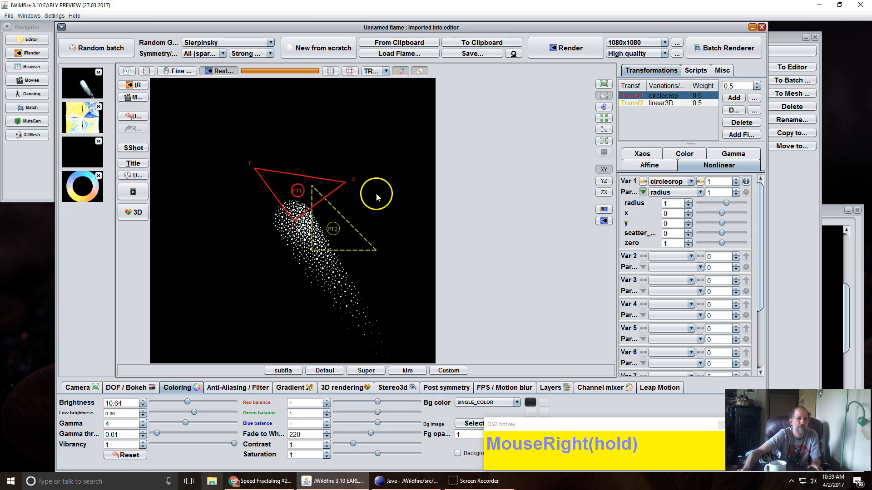
Add pre_blur as Transf1's second variation with an amount of 0.556.
click(677, 258)
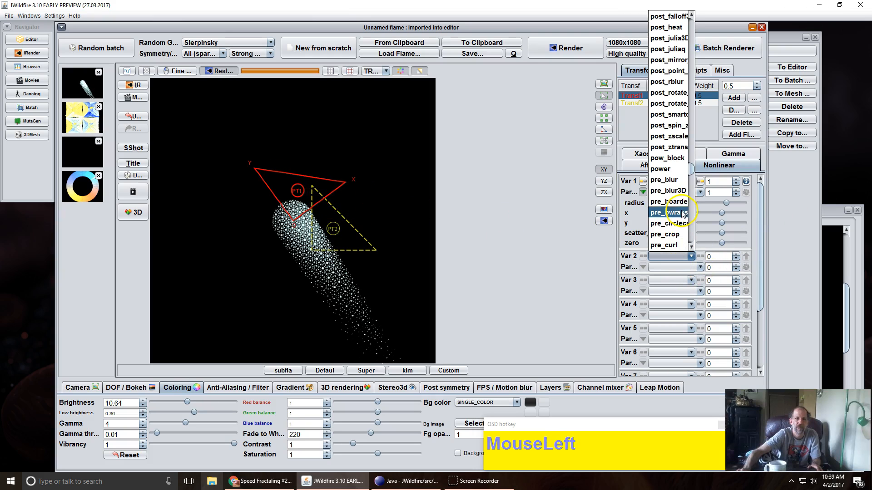
click(672, 182)
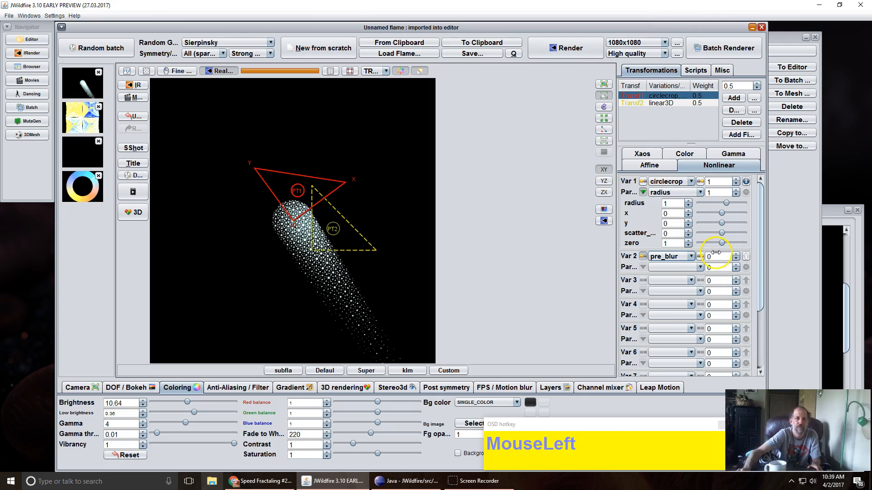
drag(722, 256, 763, 253)
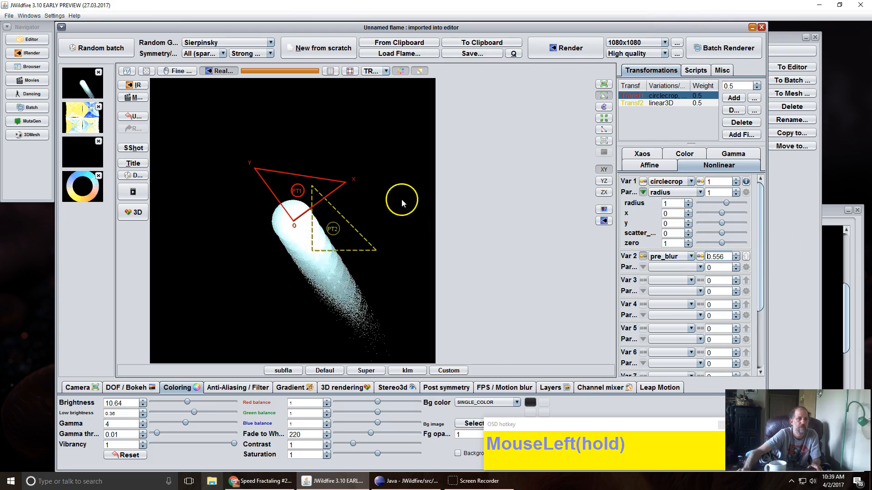
Move Transf1's triangle up-left and Transf2's triangle down-right to separate the circles into a diagonal chain.
drag(295, 212, 239, 151)
click(328, 235)
drag(328, 235, 417, 324)
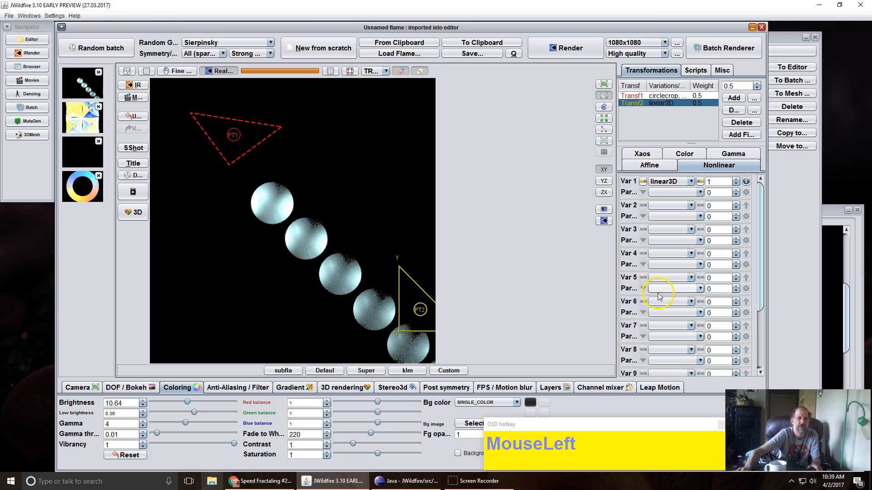
Set Transf1's circlecrop scatter to 1.696 and its zero to 0.044.
click(681, 96)
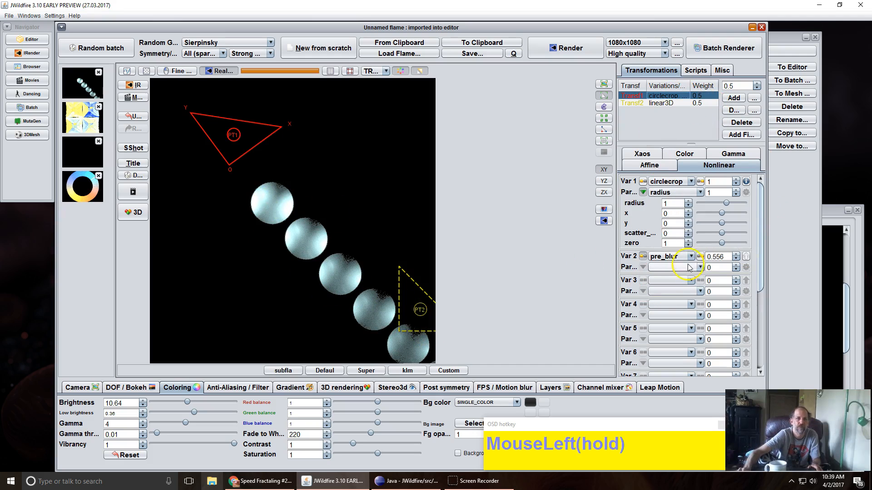
drag(675, 246, 867, 182)
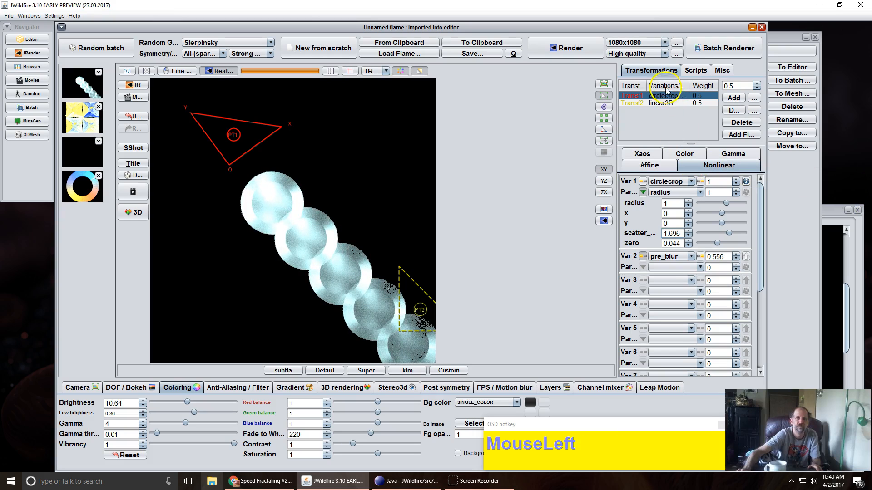
Move Transf2 so the circles form a nearly horizontal row, and set Transf1's circlecrop zero to 0 and radius to 2.732.
click(661, 103)
drag(404, 291, 681, 206)
click(653, 100)
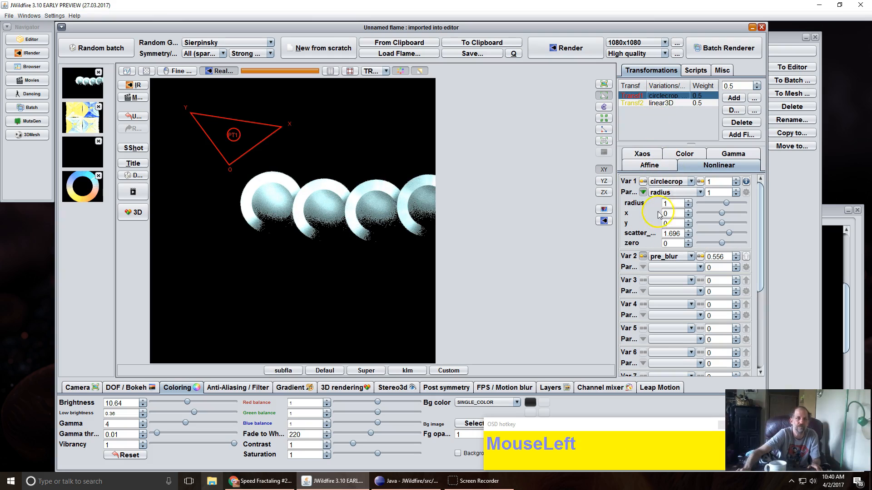
drag(675, 204, 612, 222)
drag(705, 186, 868, 200)
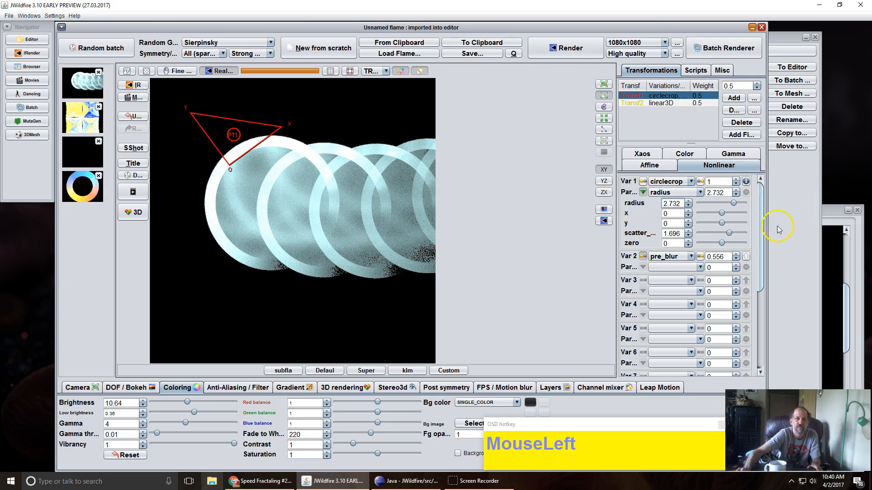
Set Transf1's circlecrop y to 0.504 and scatter to -4.252, and try several negative and positive radii, ending at 2.744.
drag(684, 204, 1, 128)
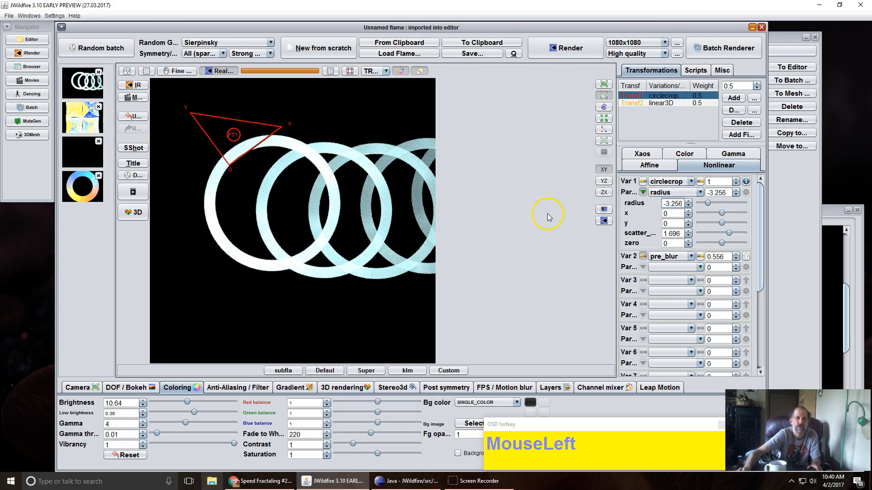
drag(670, 223, 69, 134)
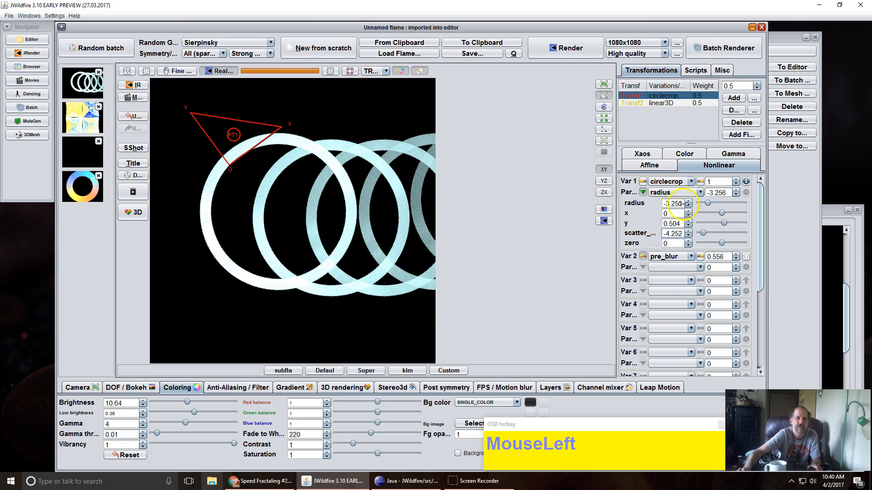
drag(703, 207, 868, 179)
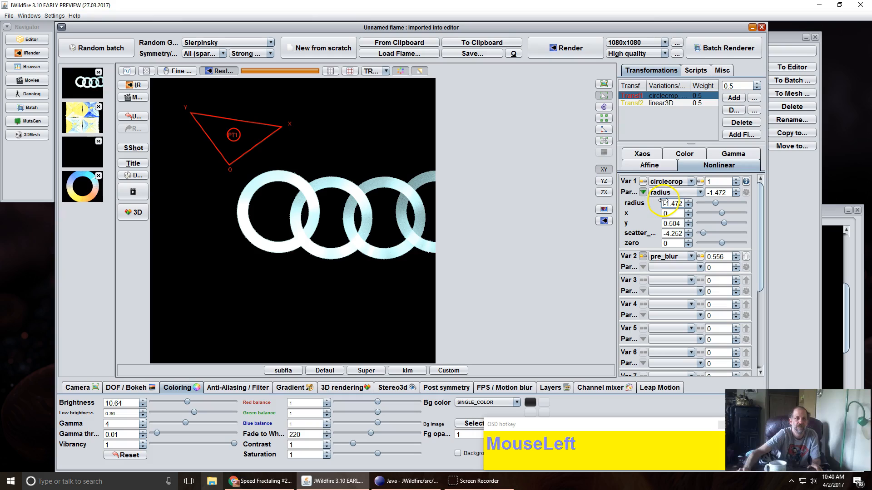
drag(667, 205, 869, 171)
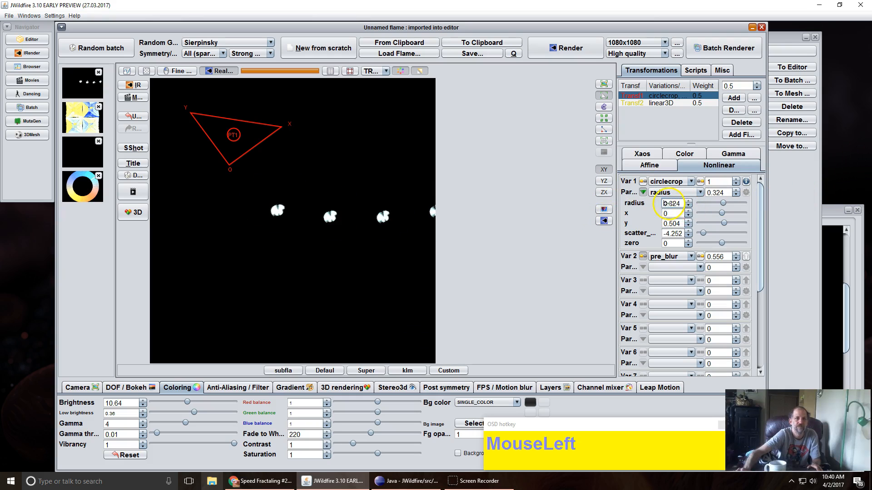
drag(750, 187, 868, 152)
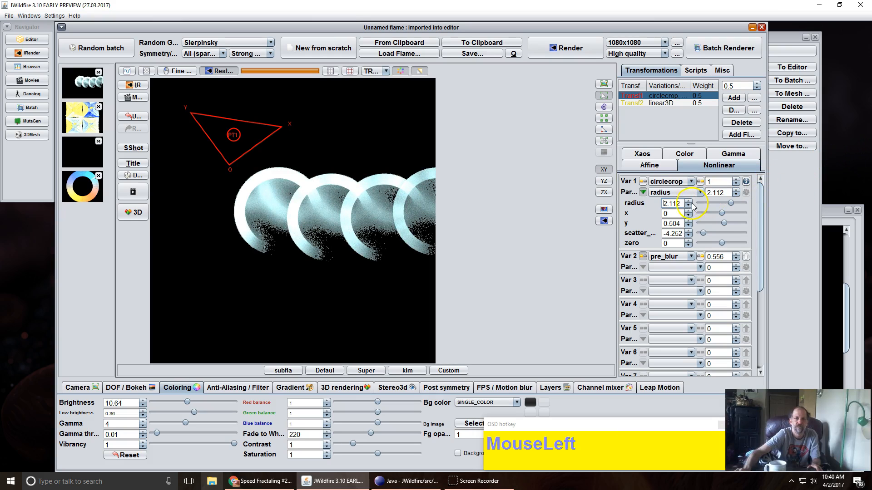
drag(666, 204, 519, 263)
Move Transf1's triangle up-left on the canvas and enlarge it slightly.
drag(383, 200, 318, 188)
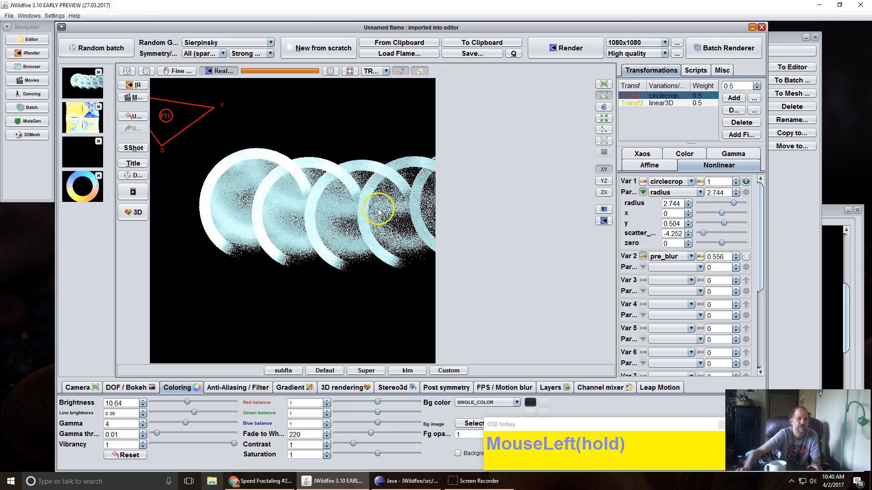
scroll(299, 213, down, 2)
scroll(298, 213, up, 3)
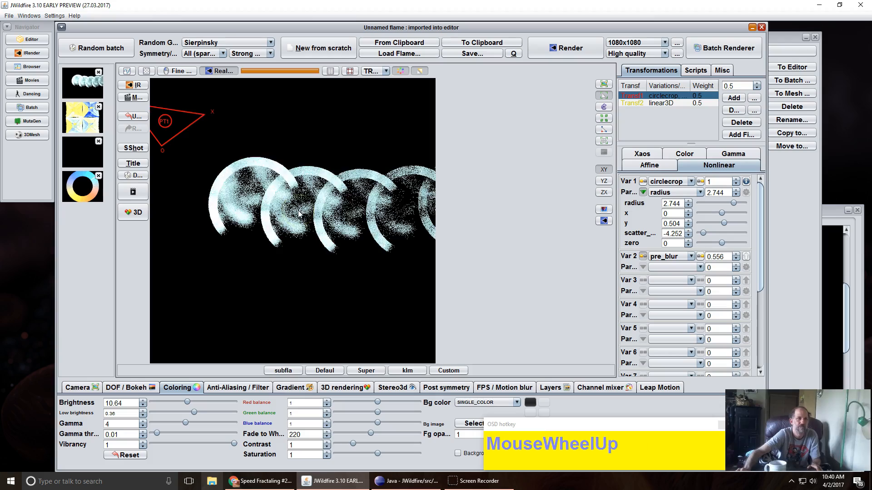
Reposition Transf2 and scale it down so the circles shrink progressively along the row.
click(652, 102)
drag(311, 325, 691, 230)
scroll(396, 249, down, 2)
Set Transf1's circlecrop y to 1.78 and add bubble as its third variation with an amount of 2.732.
click(663, 95)
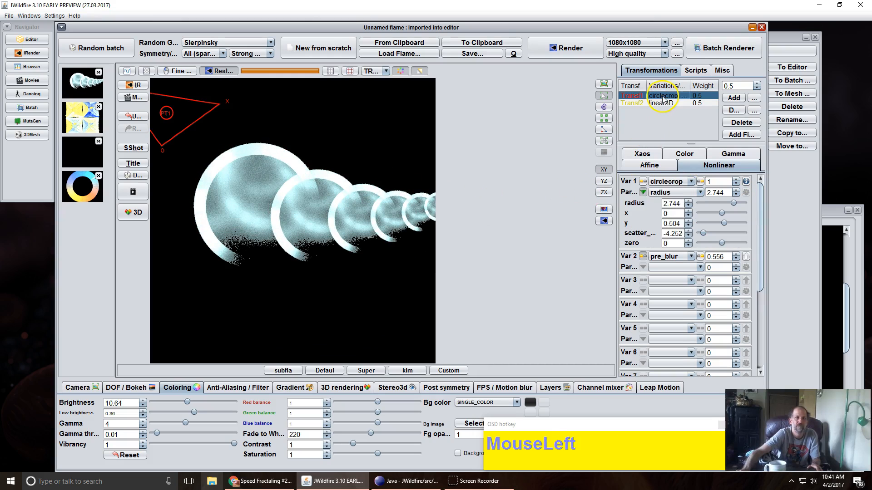
drag(684, 222, 769, 165)
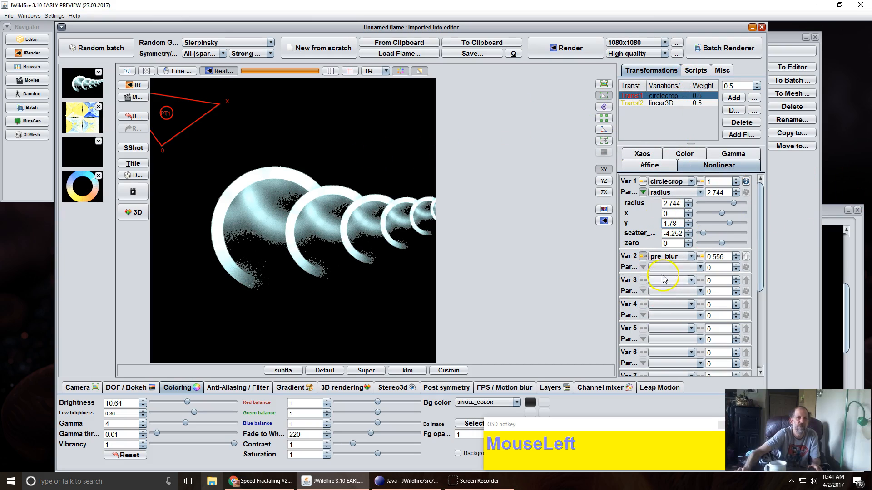
click(666, 258)
click(667, 258)
click(670, 282)
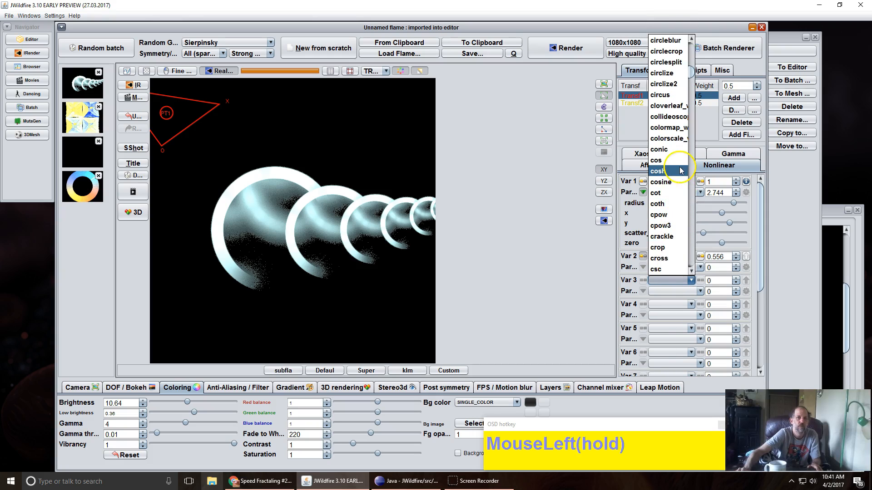
scroll(681, 170, up, 7)
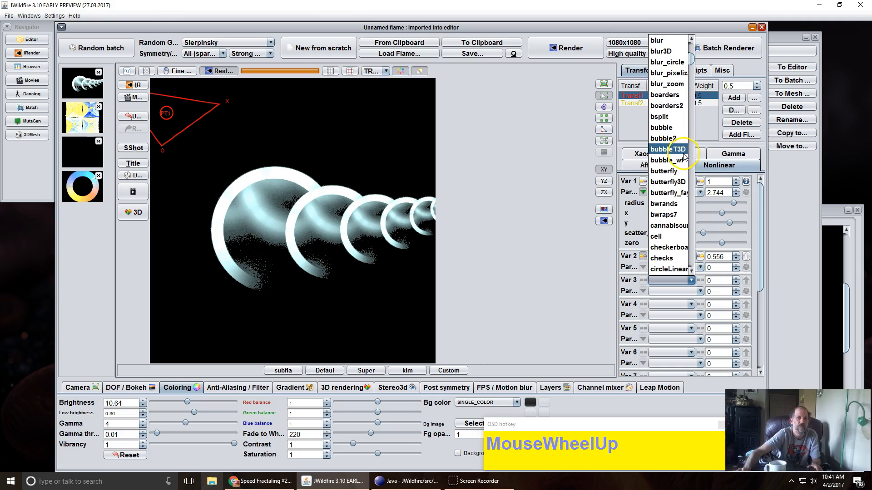
click(668, 128)
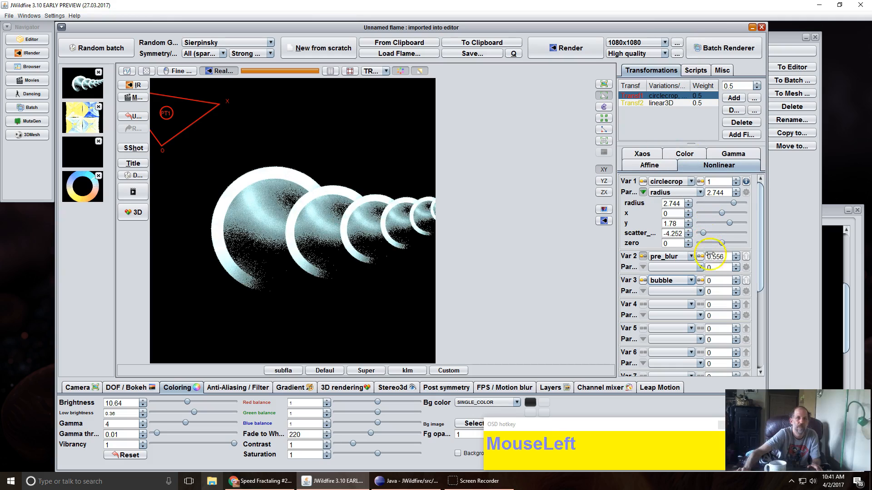
drag(712, 281, 868, 232)
drag(716, 281, 823, 229)
Move Transf1's triangle down-right toward the middle of the flame and set its pre_blur amount to 1.244.
drag(205, 119, 319, 191)
drag(721, 256, 804, 248)
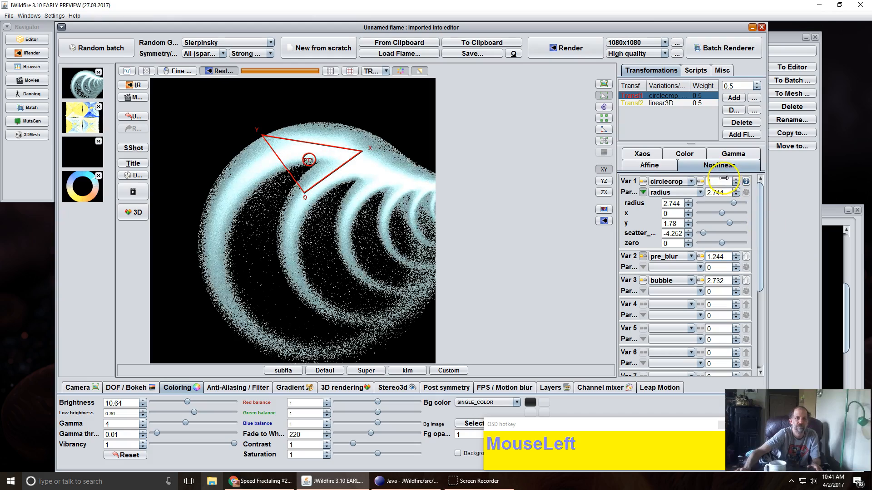
Set Transf1's circlecrop amount to -0.844, its y to -0.304 and its radius to -0.44.
drag(722, 181, 255, 172)
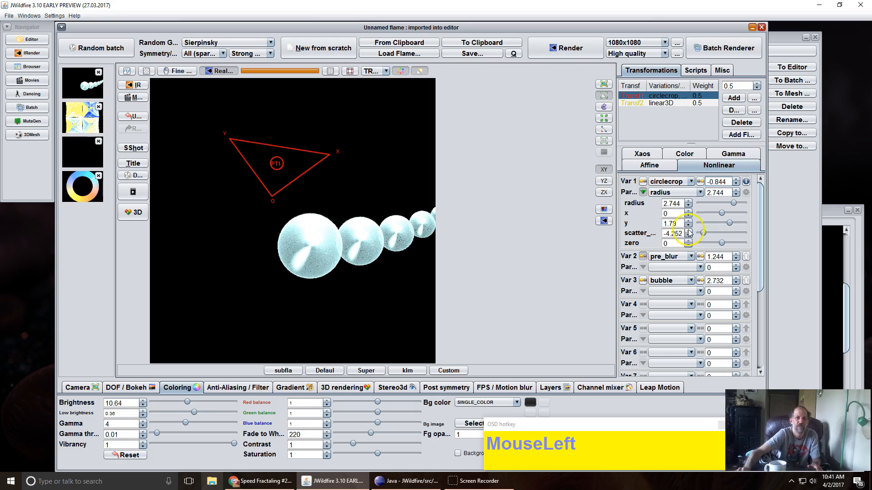
drag(672, 223, 436, 205)
drag(677, 204, 320, 199)
Rotate Transf2 and move its triangle below the rings so they curl inward into a tight nested spiral.
click(659, 103)
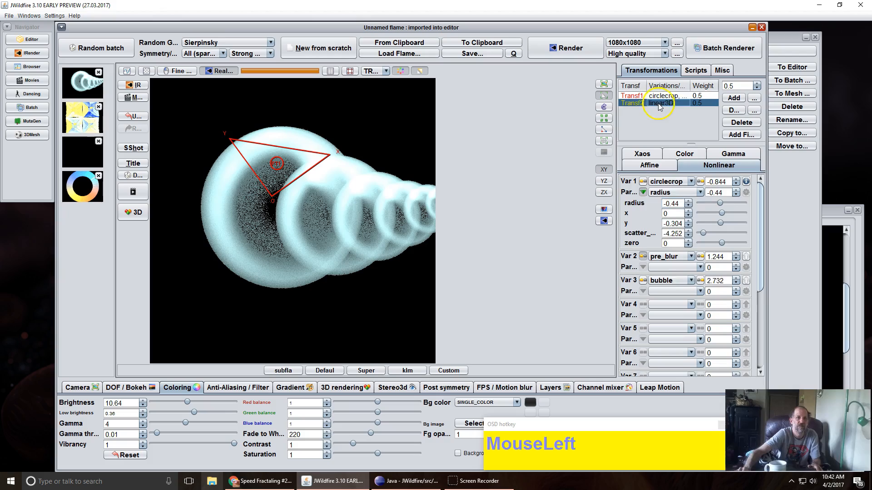
drag(354, 248, 279, 208)
right_click(353, 170)
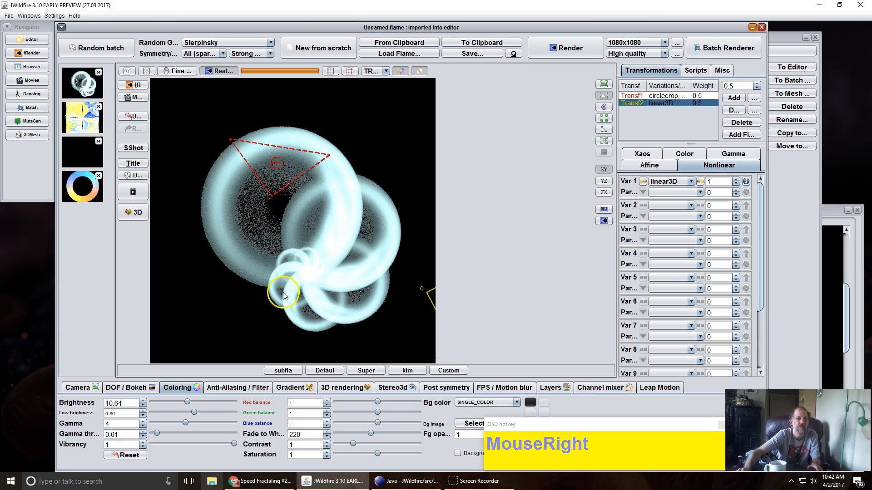
drag(413, 295, 287, 321)
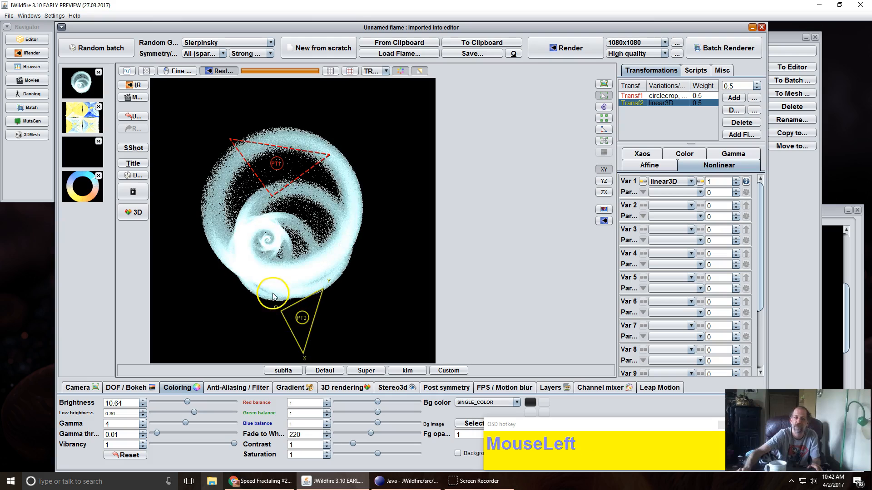